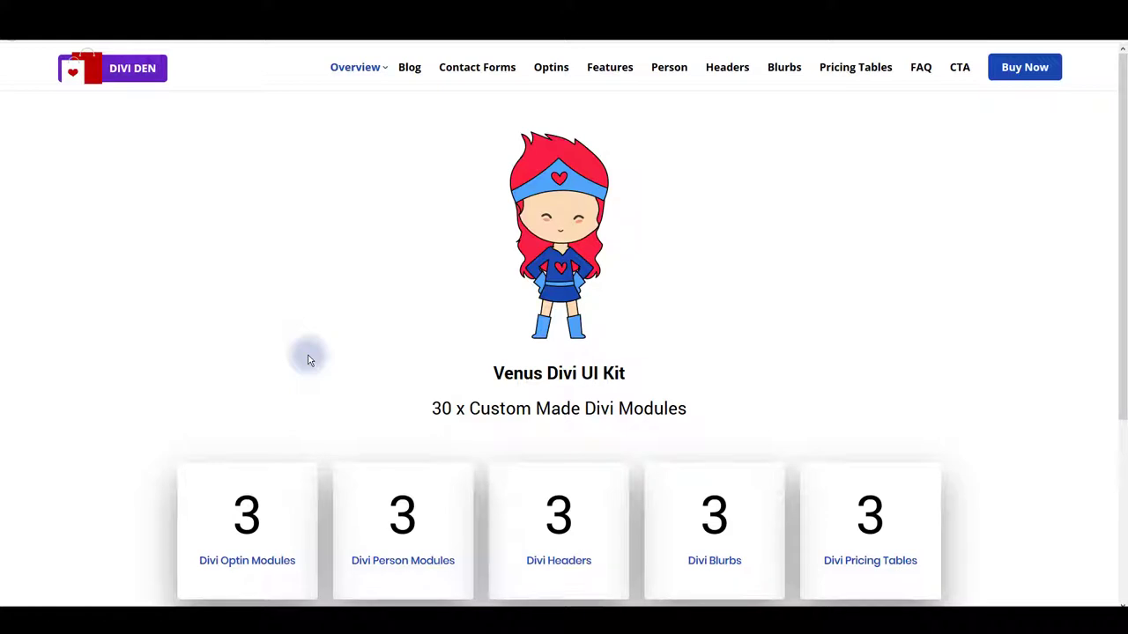
Step: Scroll the Venus UI Kit overview page and highlight the '30' custom modules count in its heading
scroll(308, 360, "down", 3)
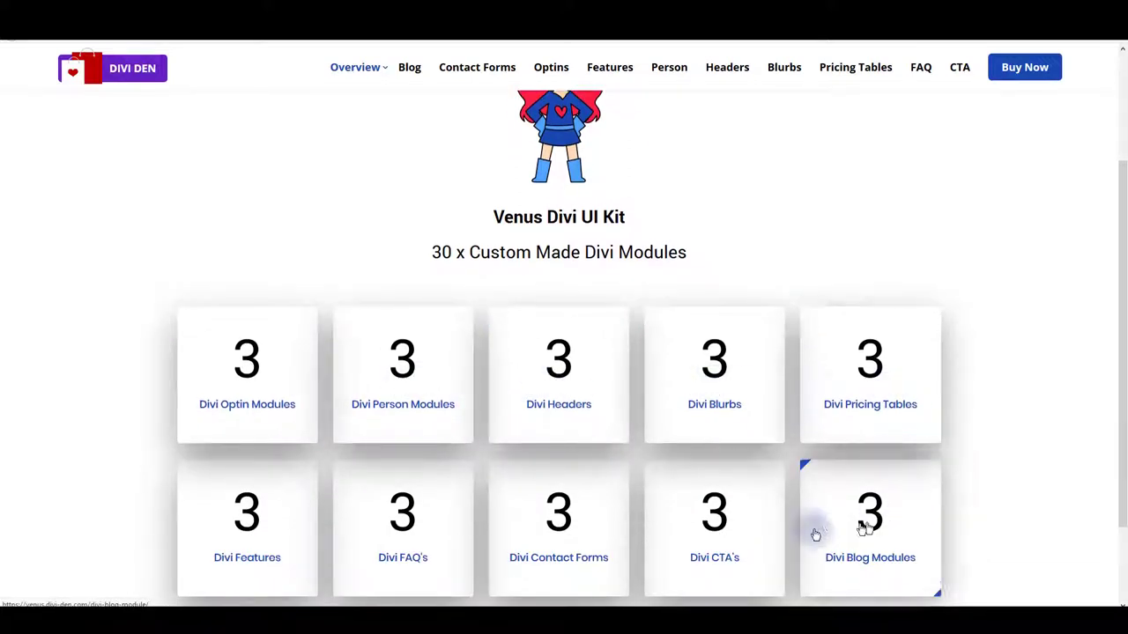
double_click(440, 252)
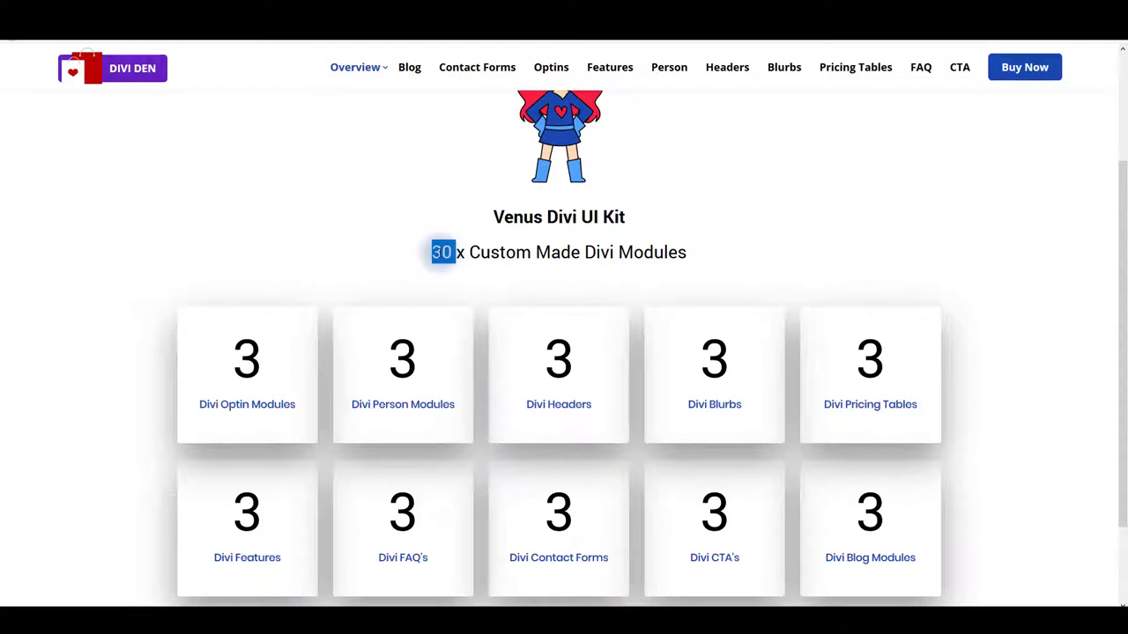
left_click(634, 253)
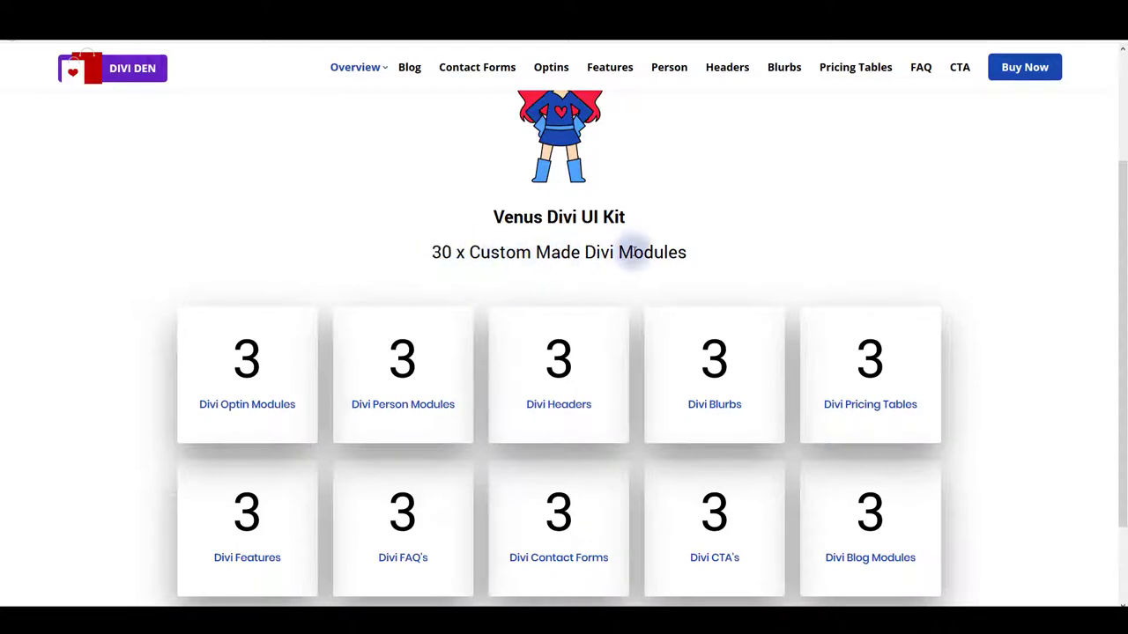
scroll(615, 269, "up", 1)
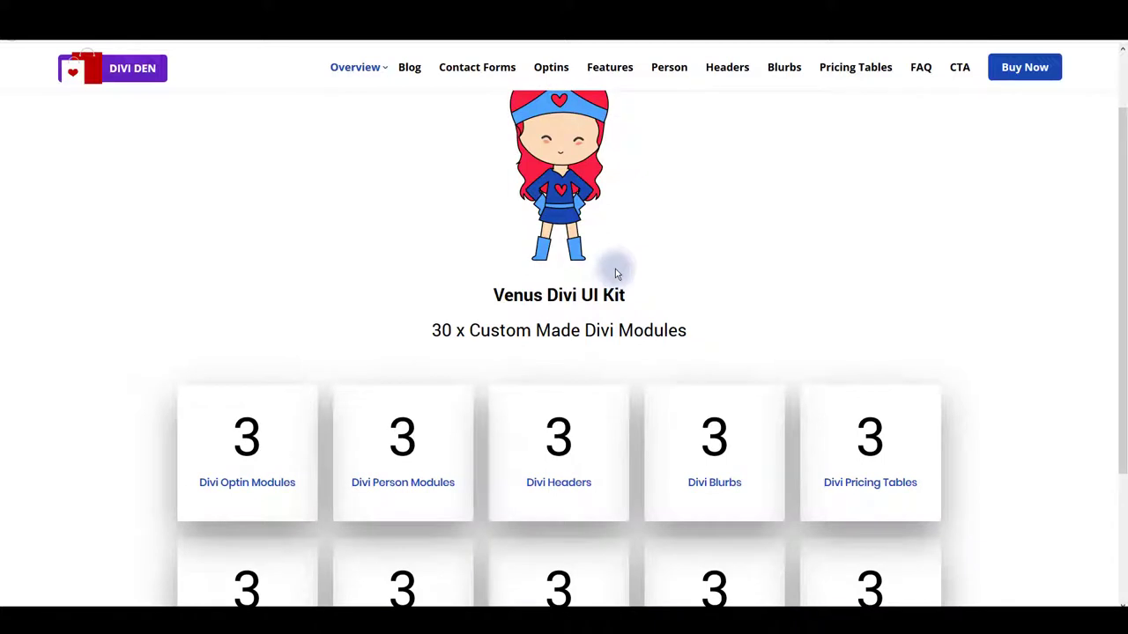
scroll(576, 273, "down", 2)
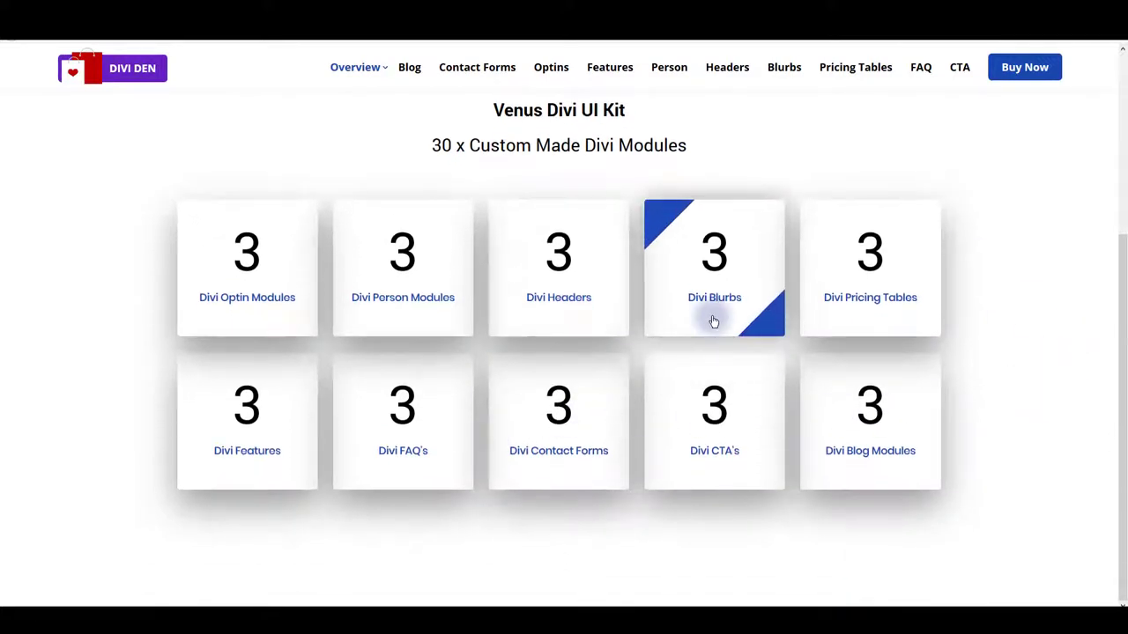
Step: Open the Divi Blurbs demo and scroll through the Tool Pop, Postit and Wave blurbs
left_click(712, 284)
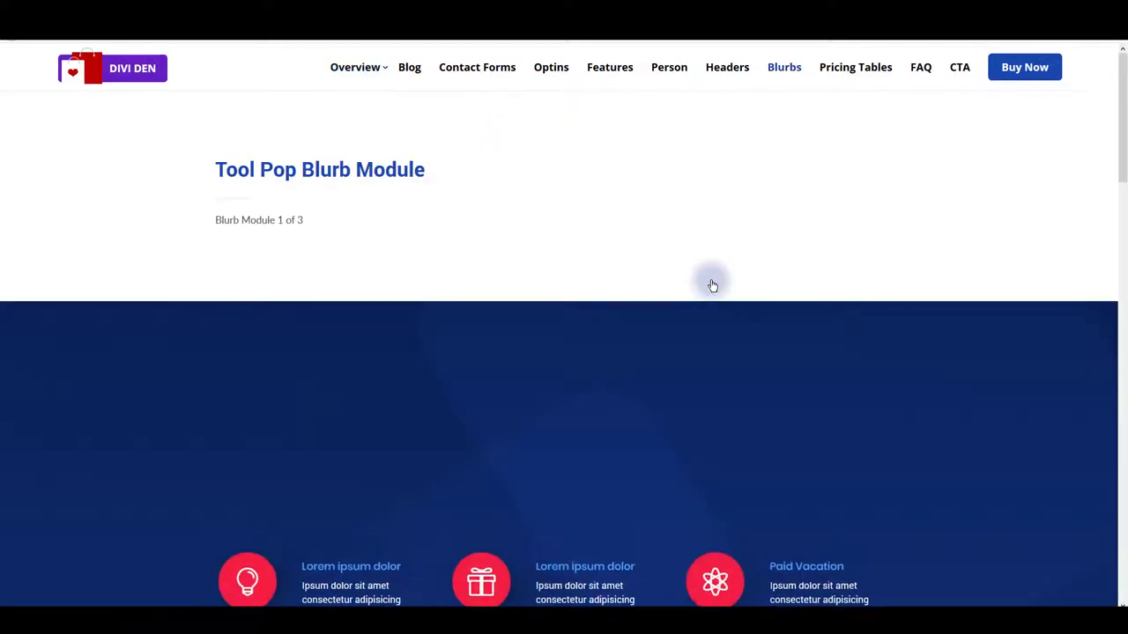
scroll(705, 282, "down", 4)
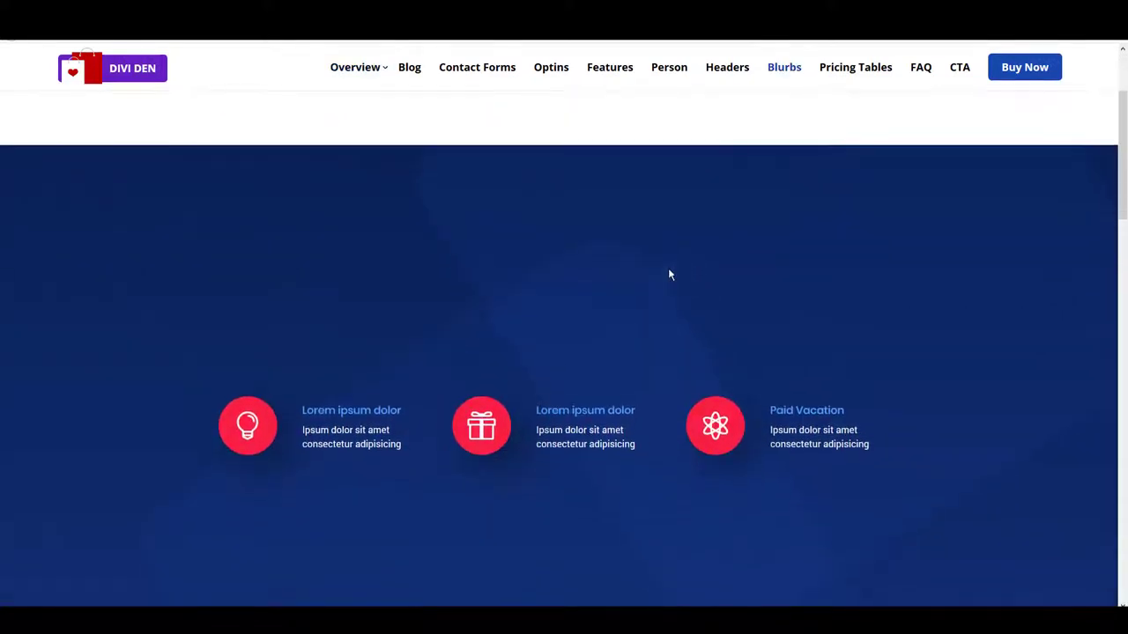
scroll(767, 282, "down", 3)
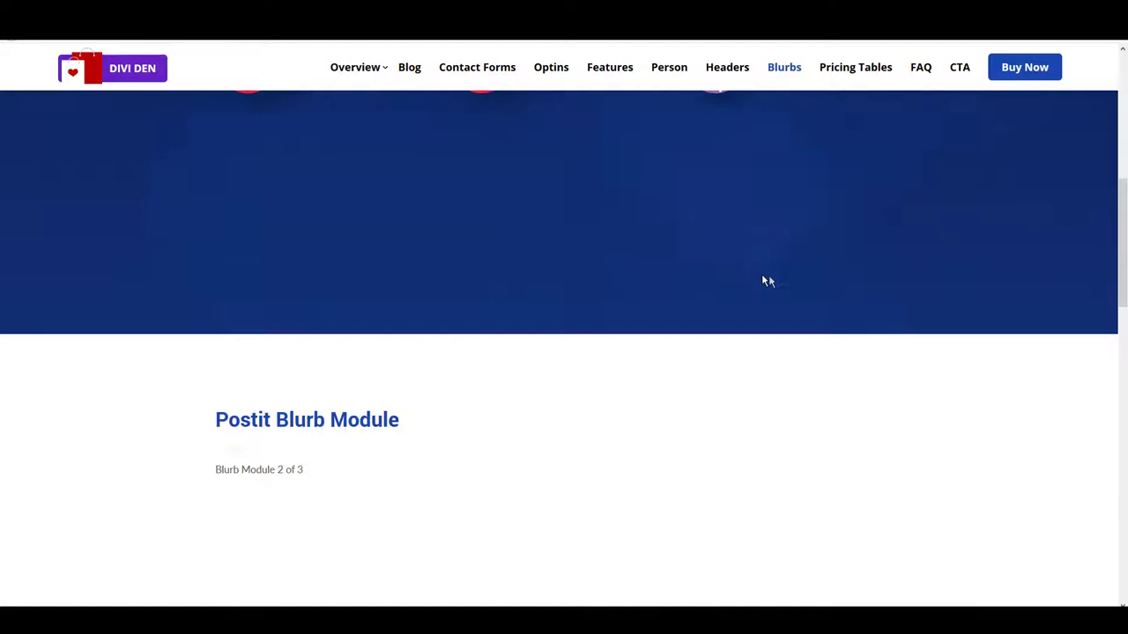
scroll(670, 320, "down", 3)
scroll(617, 352, "down", 2)
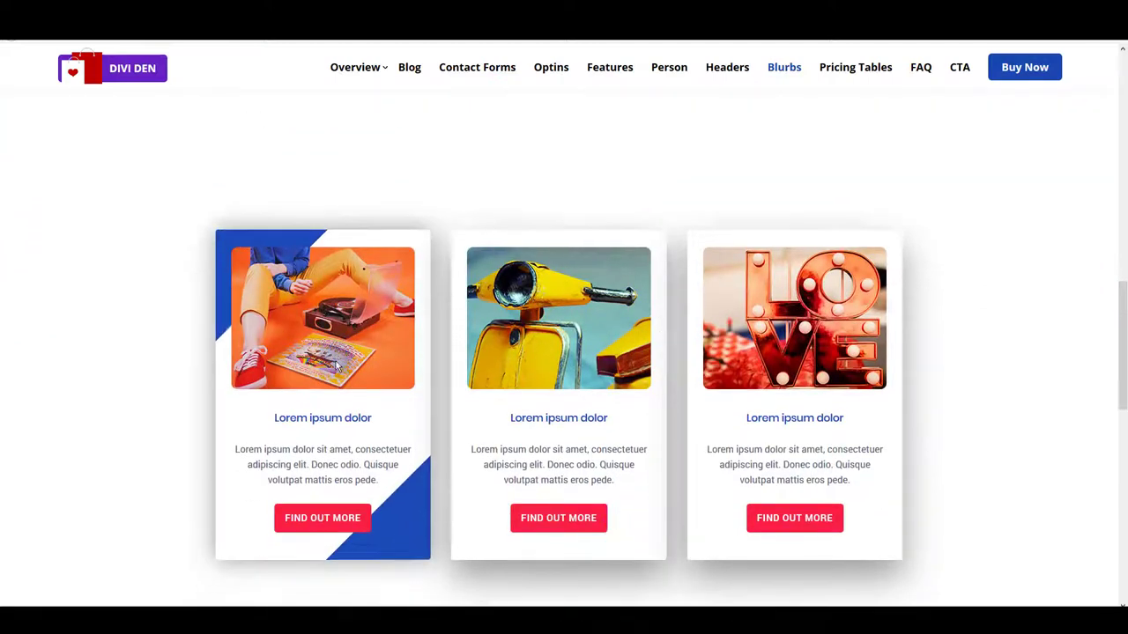
scroll(340, 363, "down", 2)
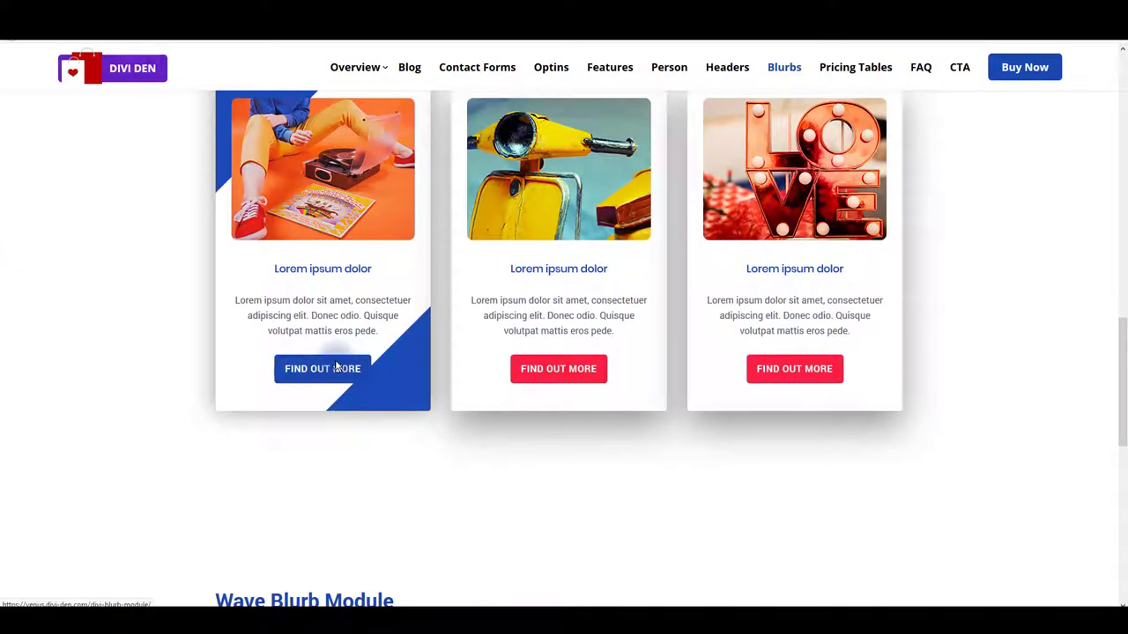
scroll(661, 326, "up", 1)
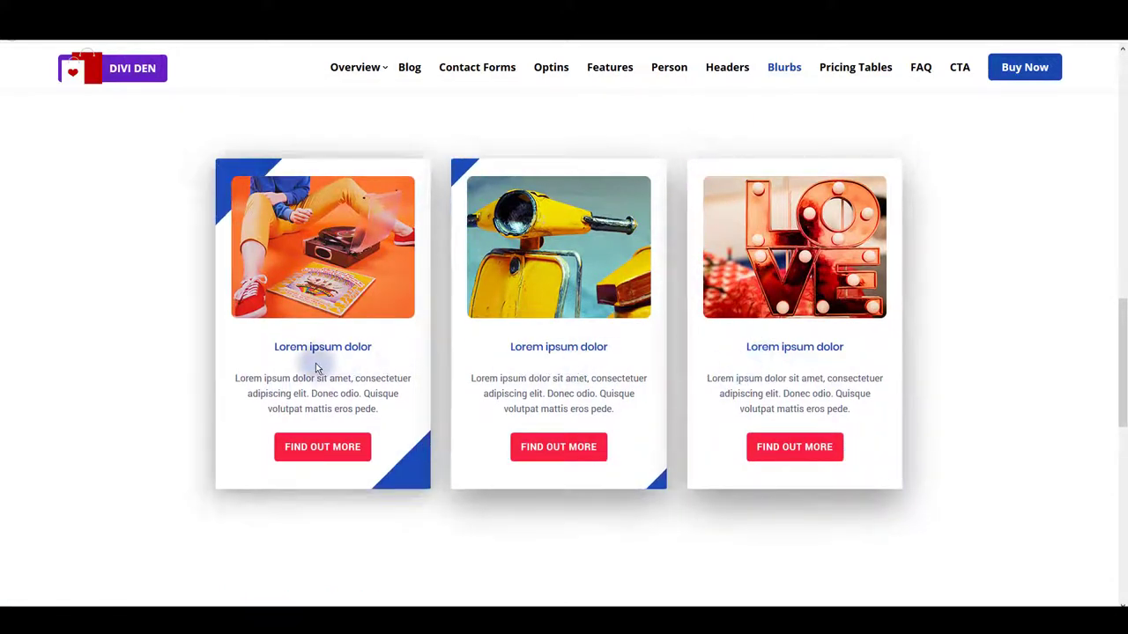
scroll(291, 370, "down", 2)
scroll(291, 370, "down", 7)
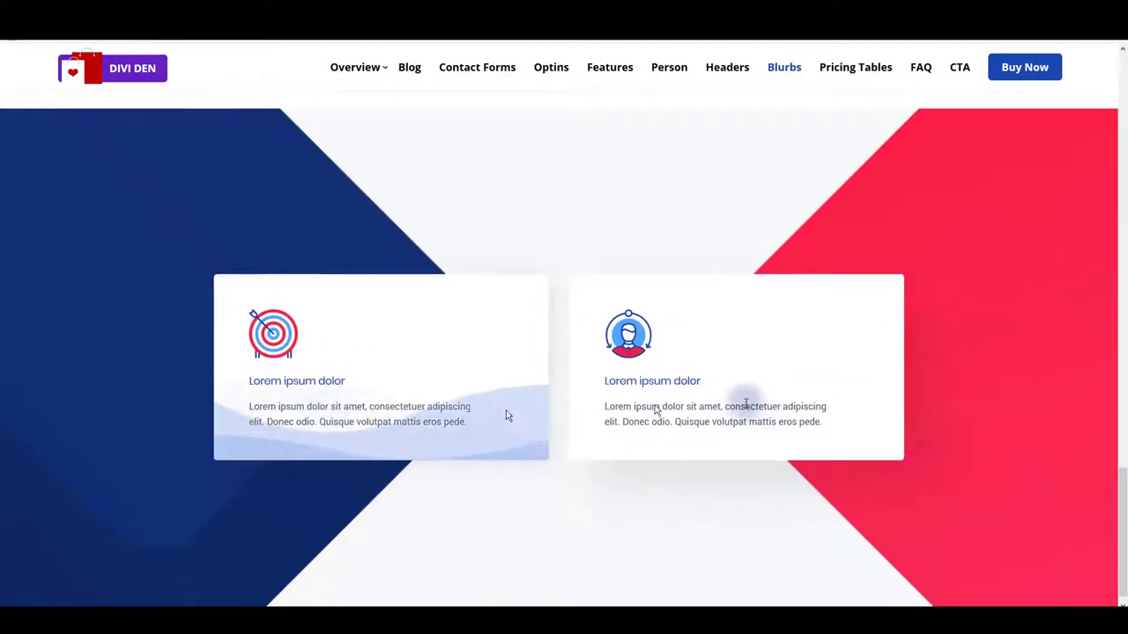
scroll(730, 414, "up", 7)
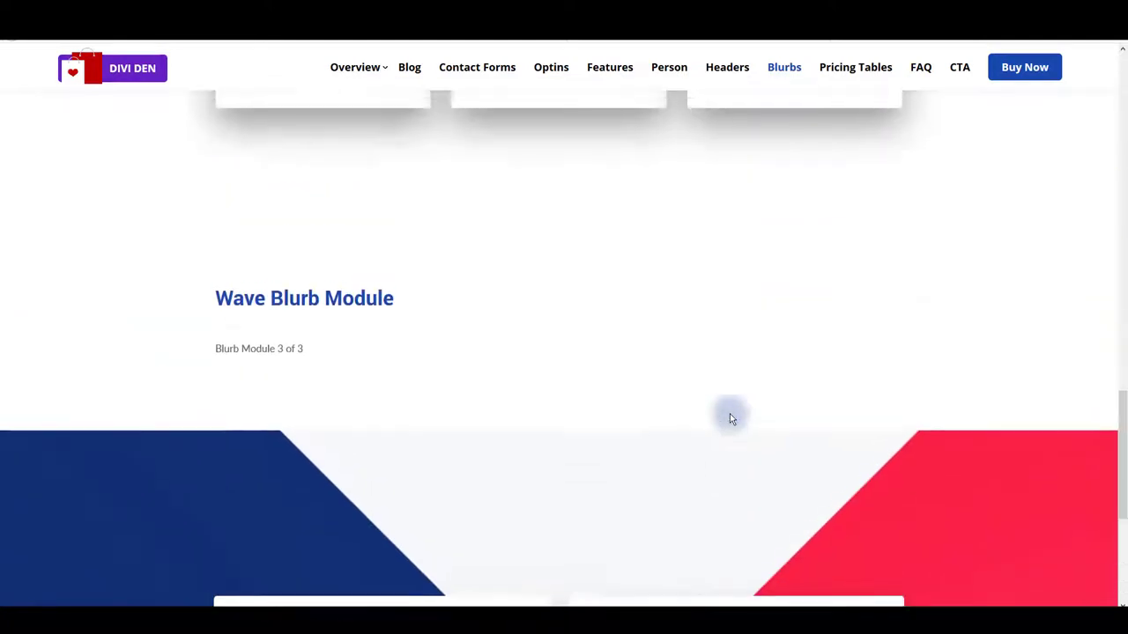
scroll(646, 416, "up", 15)
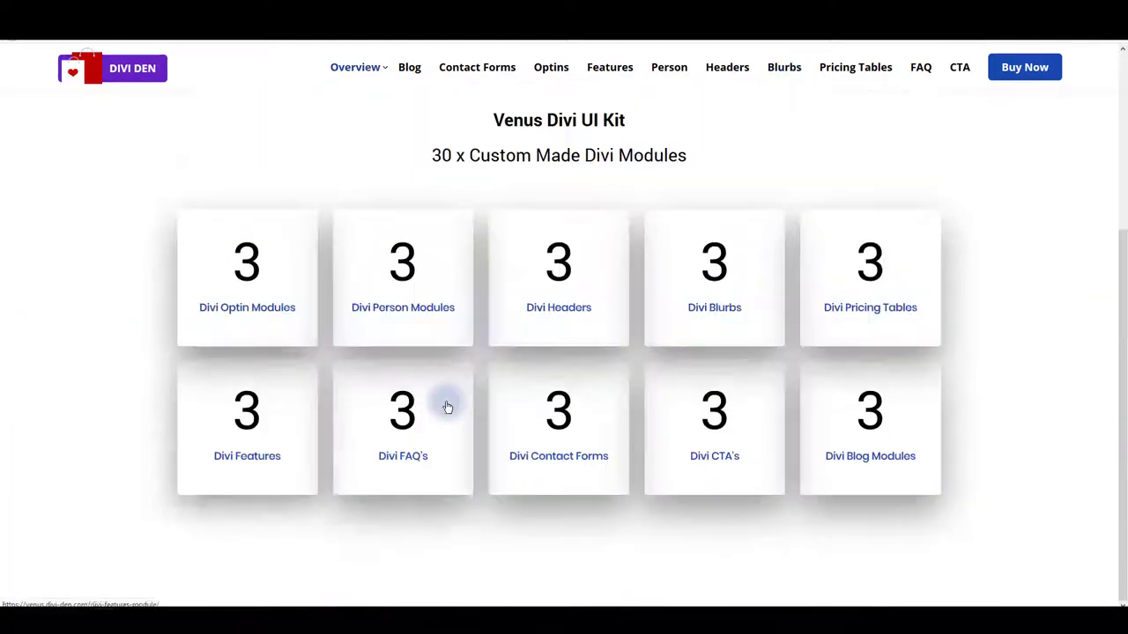
Step: Open the Divi Headers demo and scroll through its three header modules and back up
left_click(551, 284)
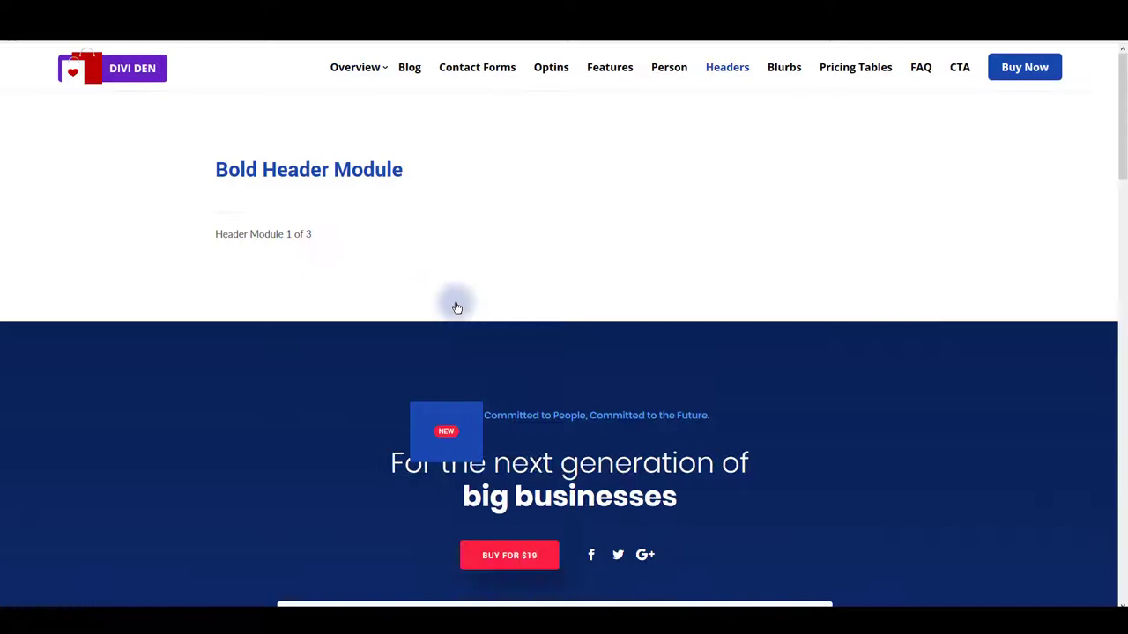
scroll(505, 310, "down", 2)
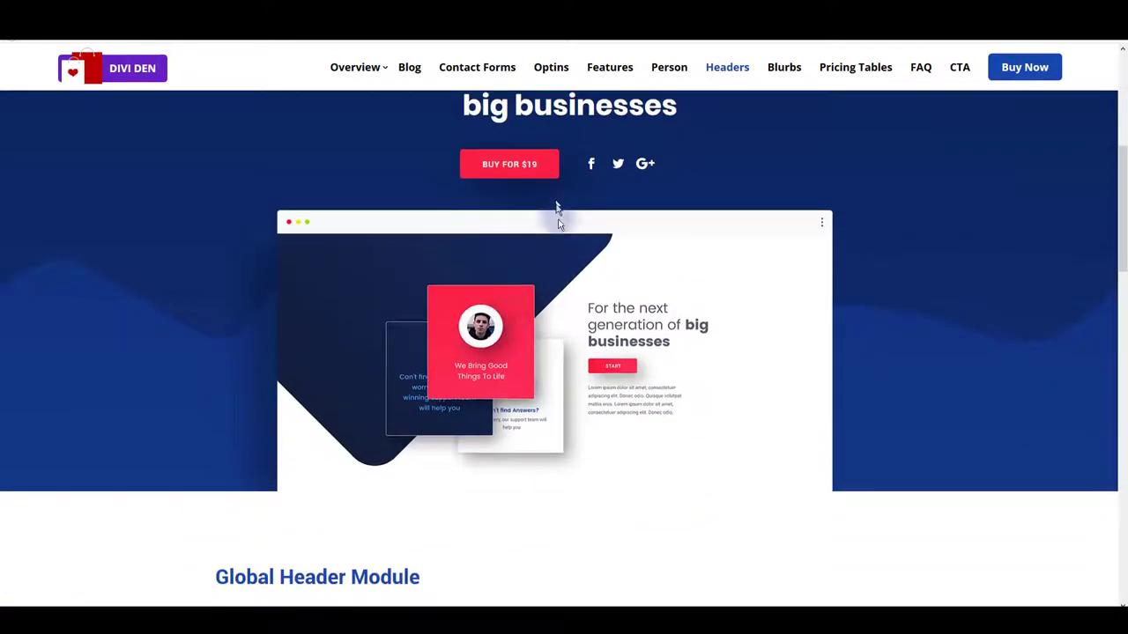
scroll(546, 265, "down", 6)
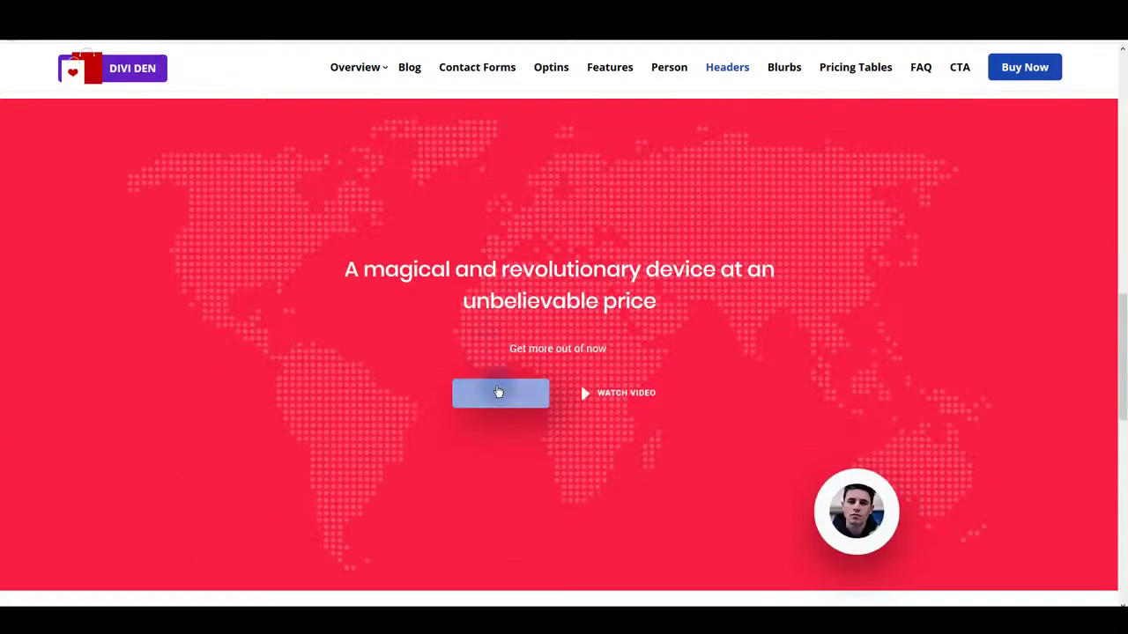
scroll(561, 374, "down", 5)
scroll(553, 371, "down", 4)
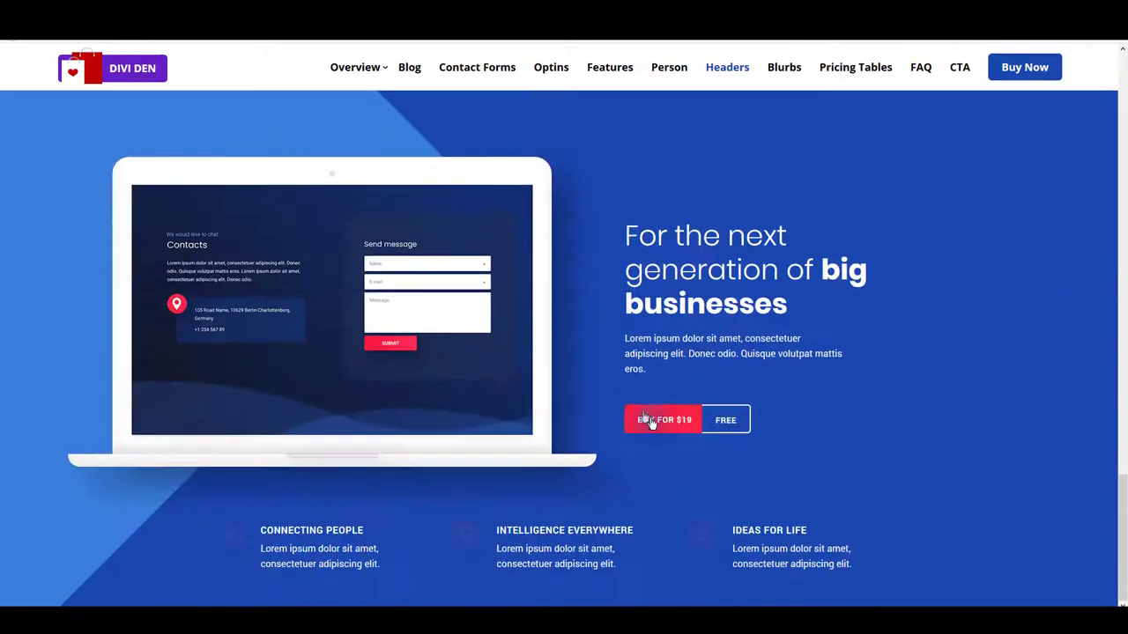
scroll(719, 442, "up", 20)
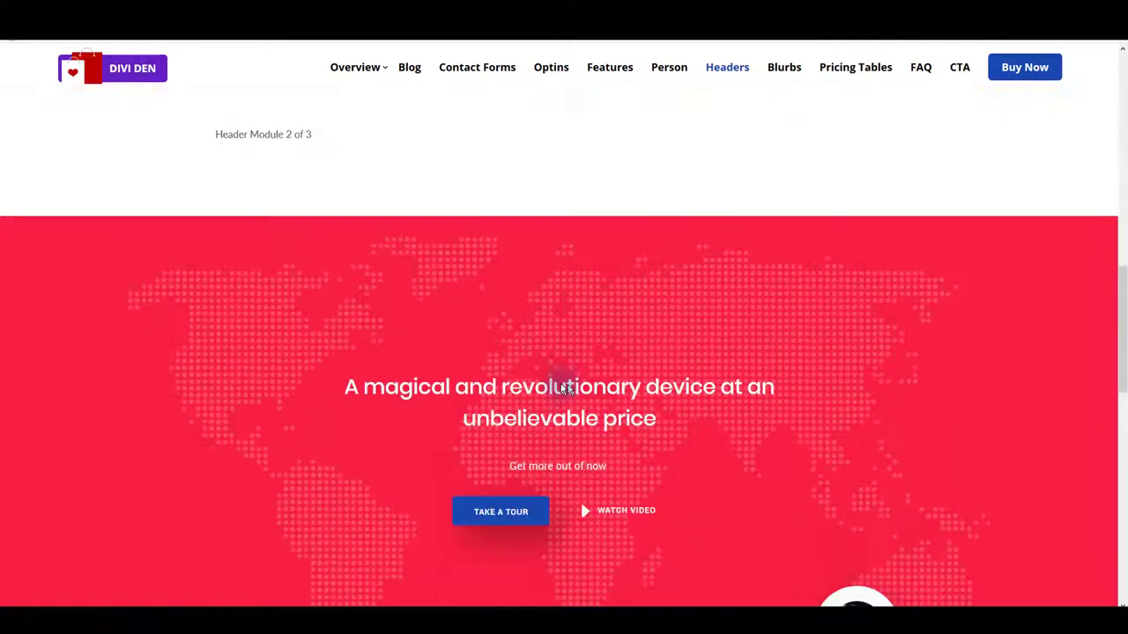
scroll(735, 385, "up", 10)
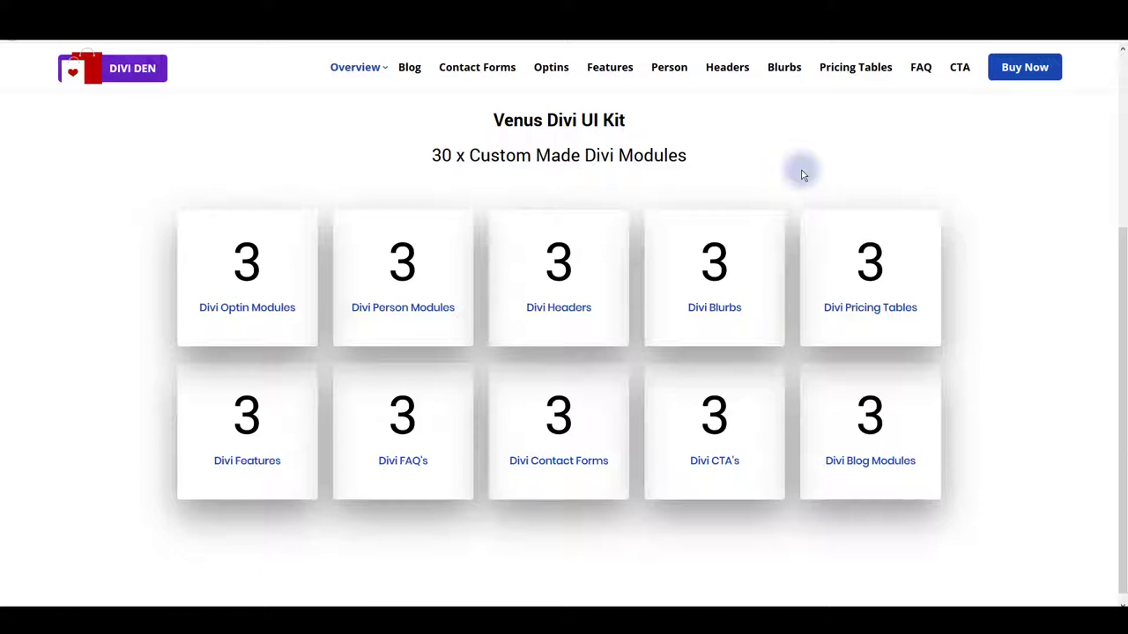
scroll(405, 176, "up", 2)
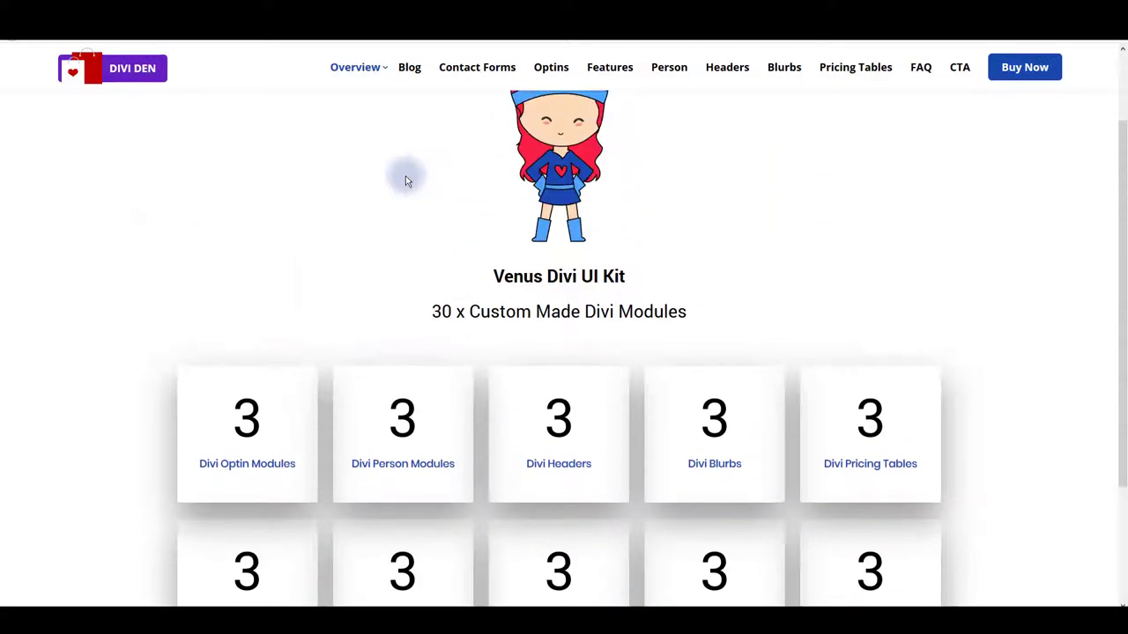
scroll(396, 198, "up", 1)
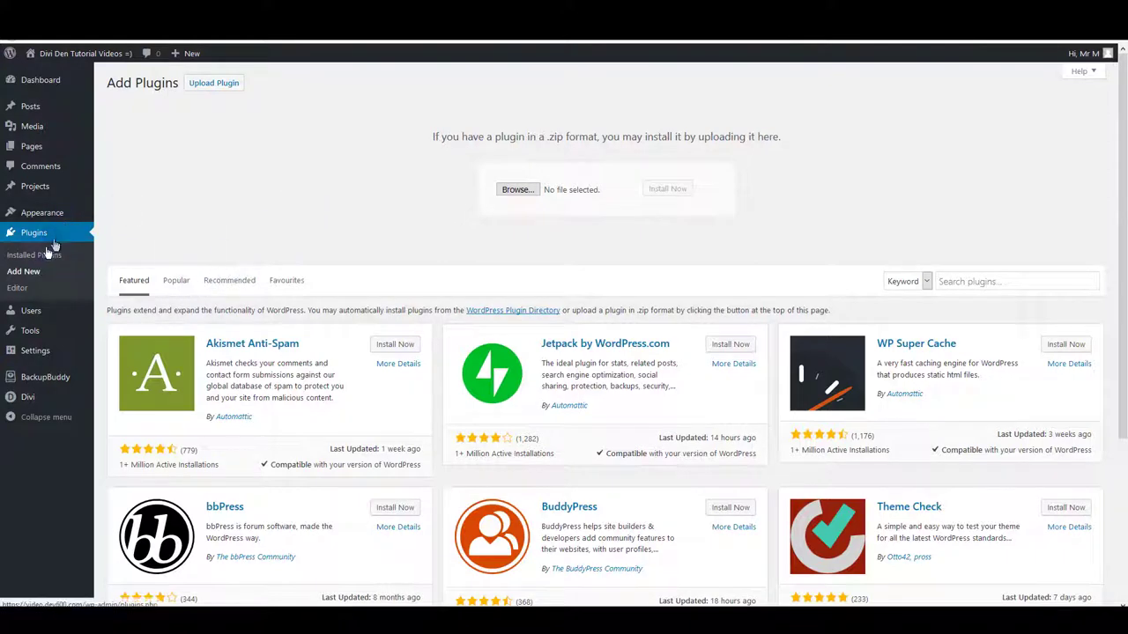
Step: Choose venus-assistant-plugin-v1-3-3.zip as the plugin file and install it
left_click(125, 150)
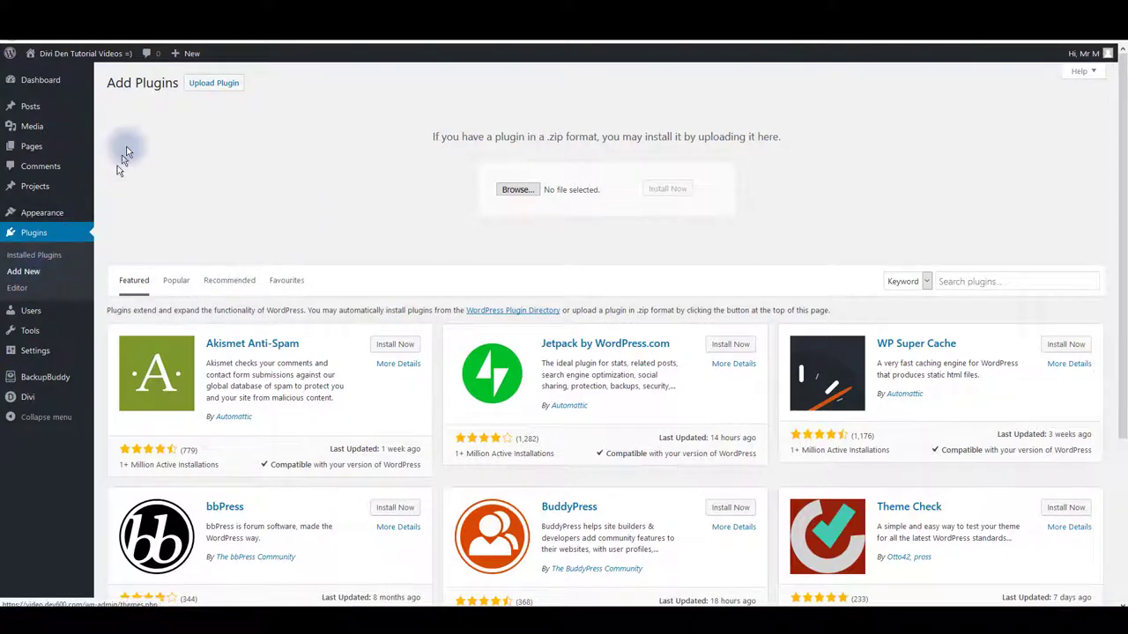
left_click(507, 193)
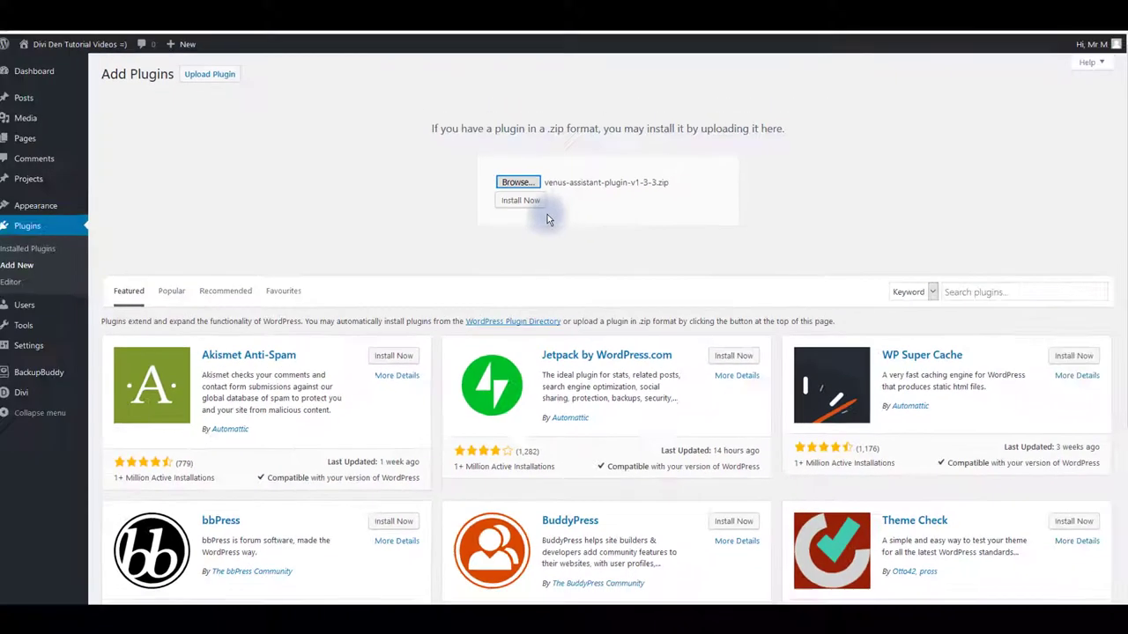
left_click(529, 201)
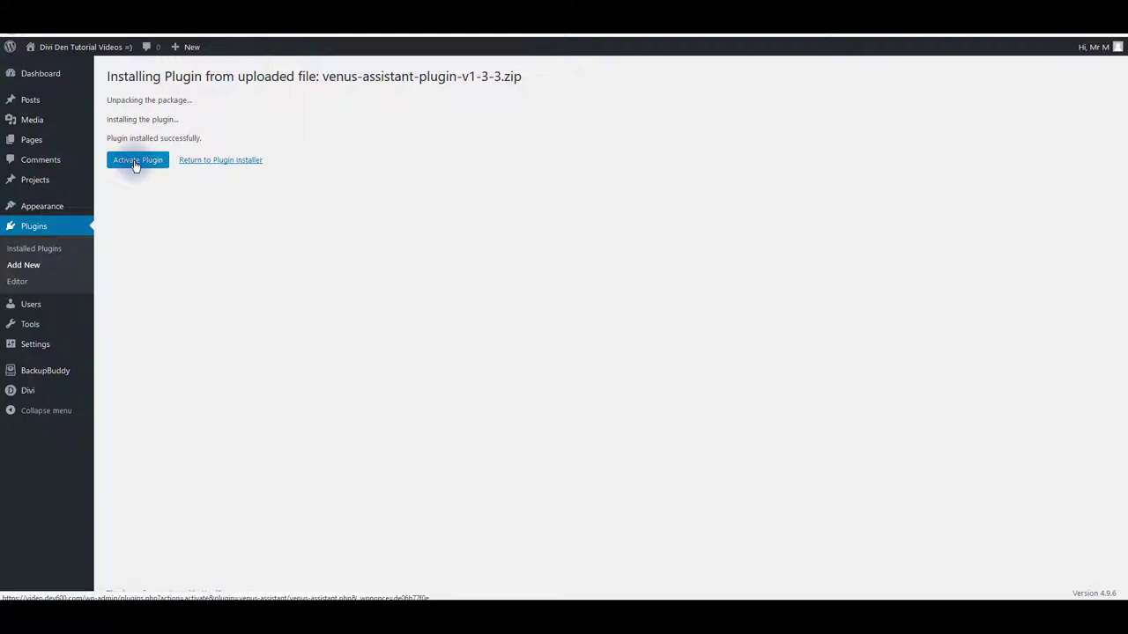
Step: Activate the Venus Assistant plugin and go to its API Key settings page
left_click(135, 166)
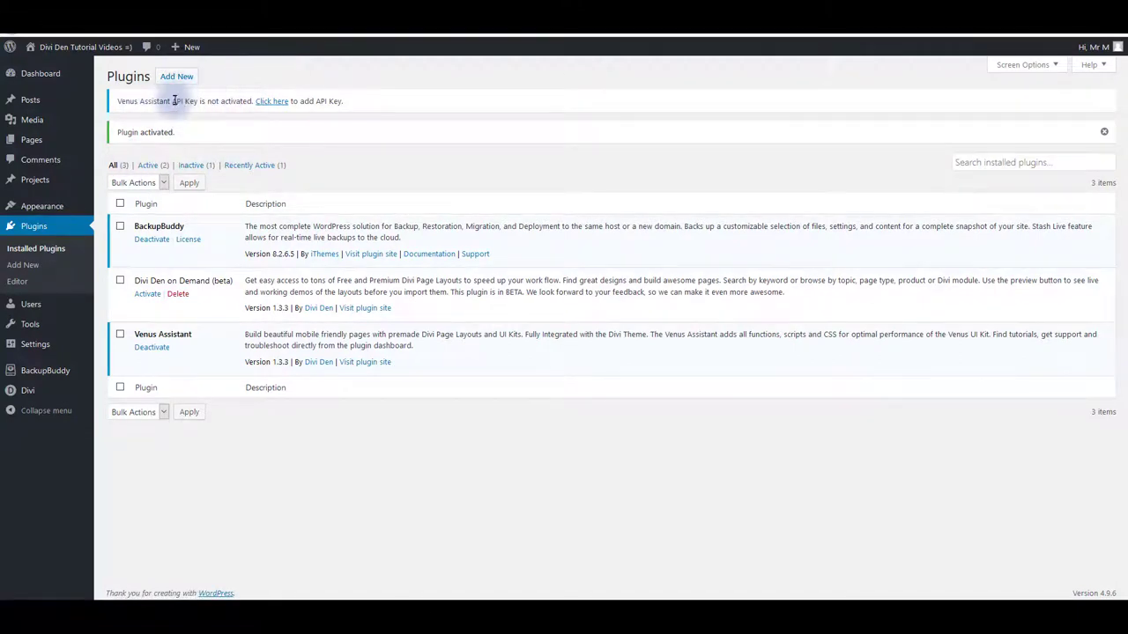
left_click(269, 103)
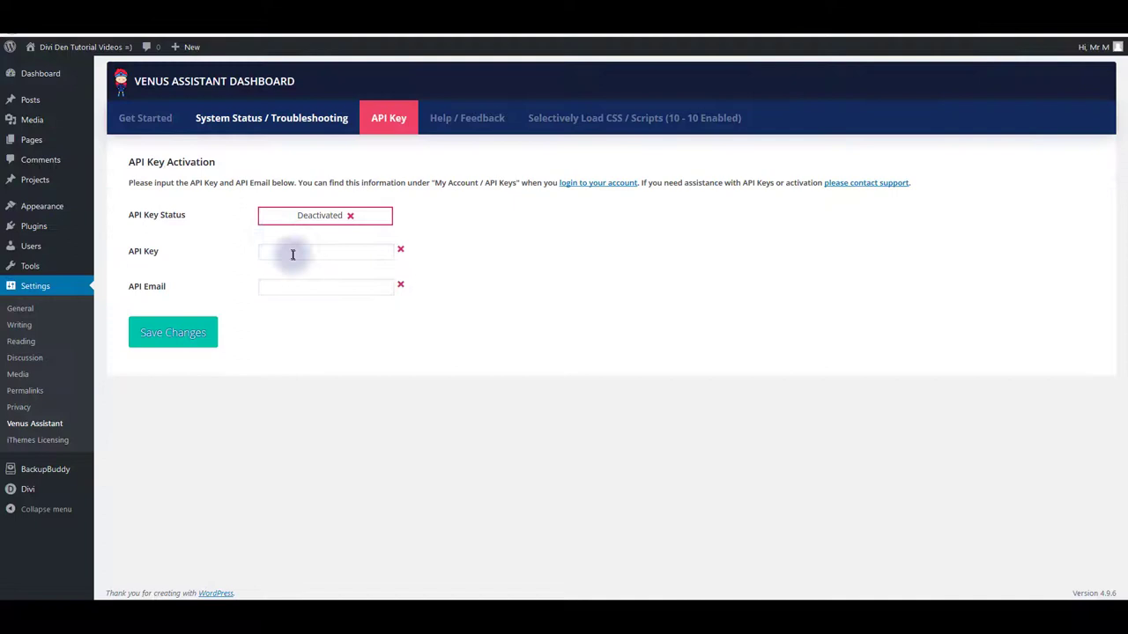
Step: Enter the account's API key and API e-mail, then save the changes
left_click(294, 254)
left_click(296, 291)
left_click(292, 251)
left_click(294, 282)
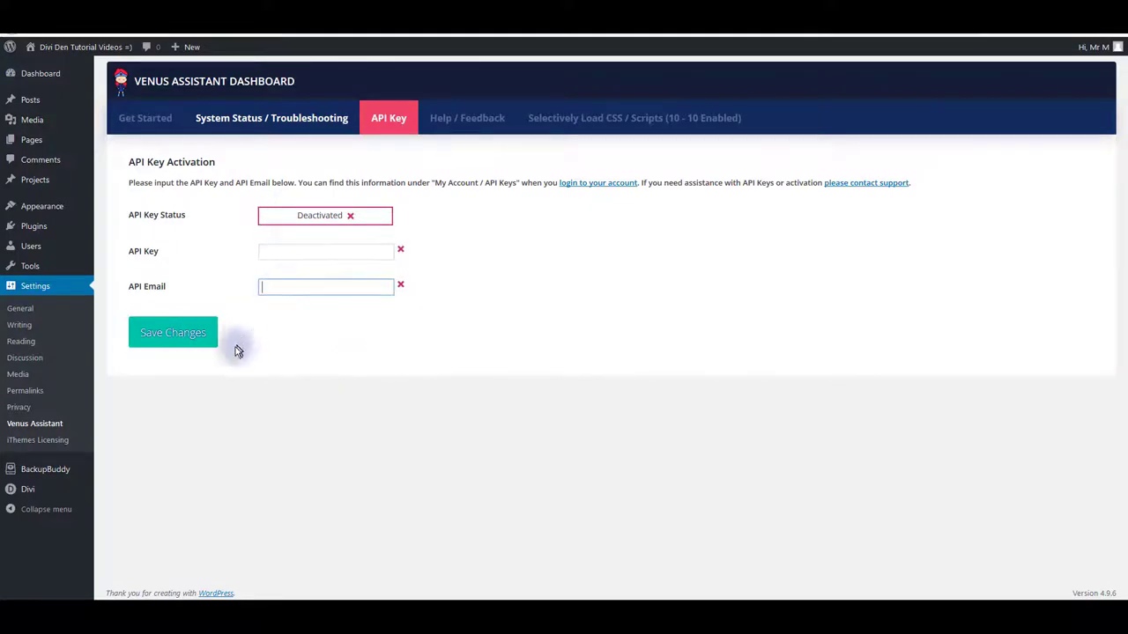
left_click(180, 330)
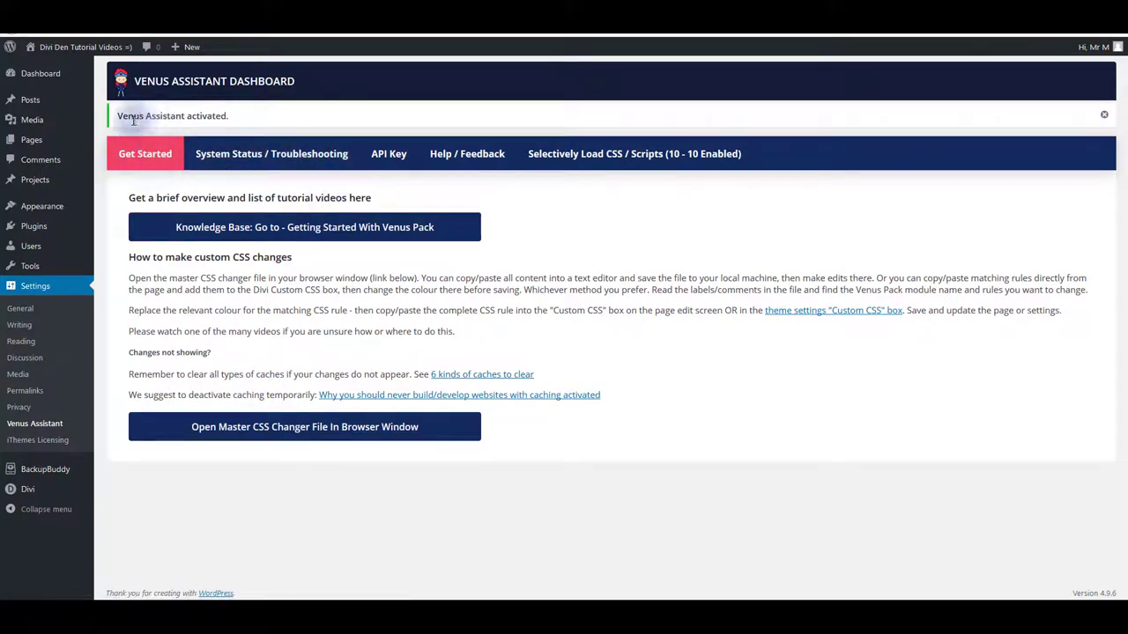
Step: Read the activation notice and colour-replacement paragraph, then open the Master CSS Changer file in a browser window
triple_click(172, 117)
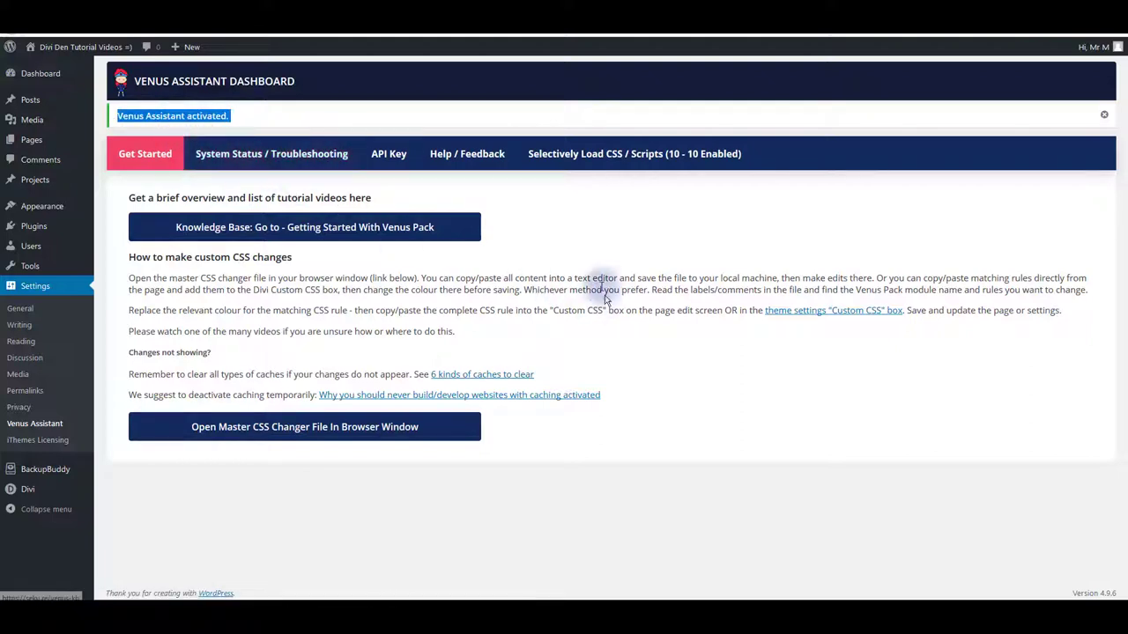
left_click(715, 292)
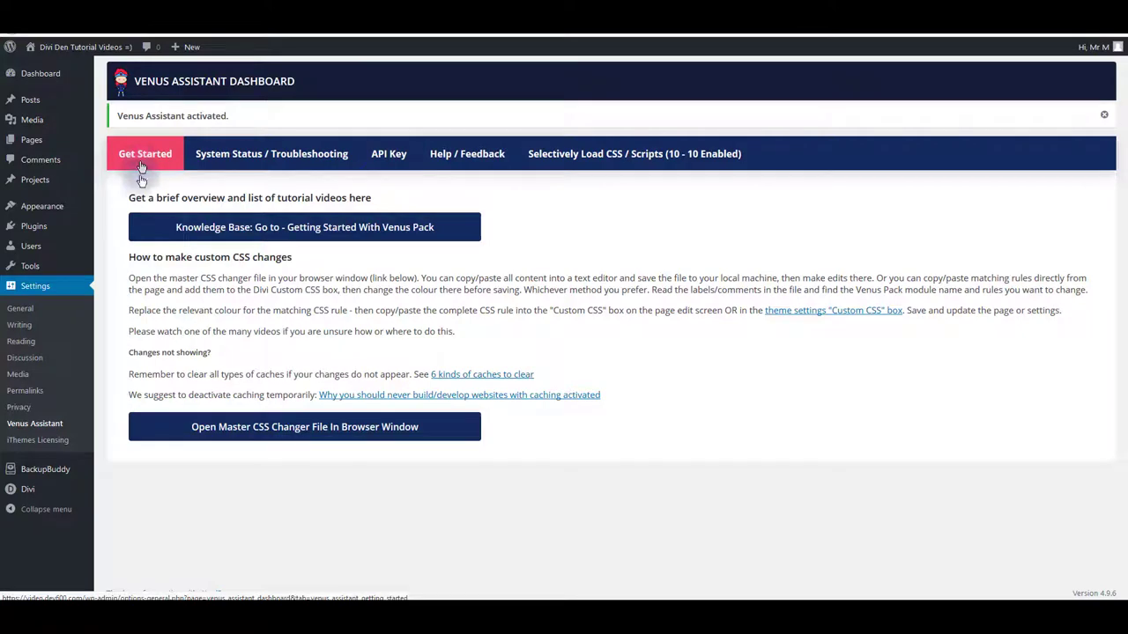
triple_click(315, 312)
left_click(501, 493)
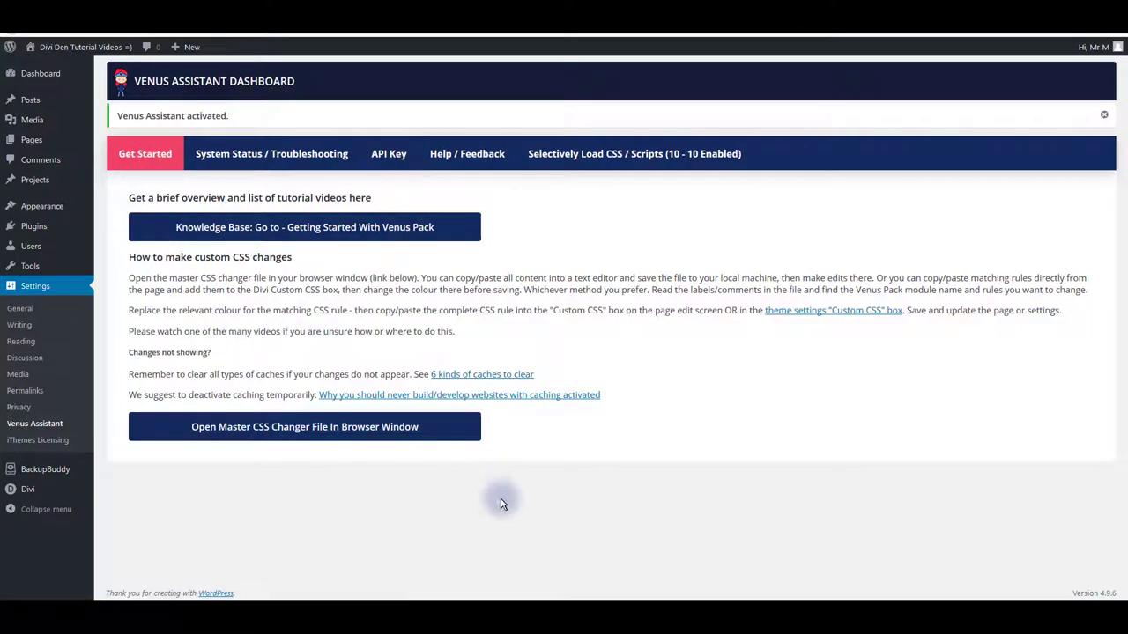
left_click(275, 440)
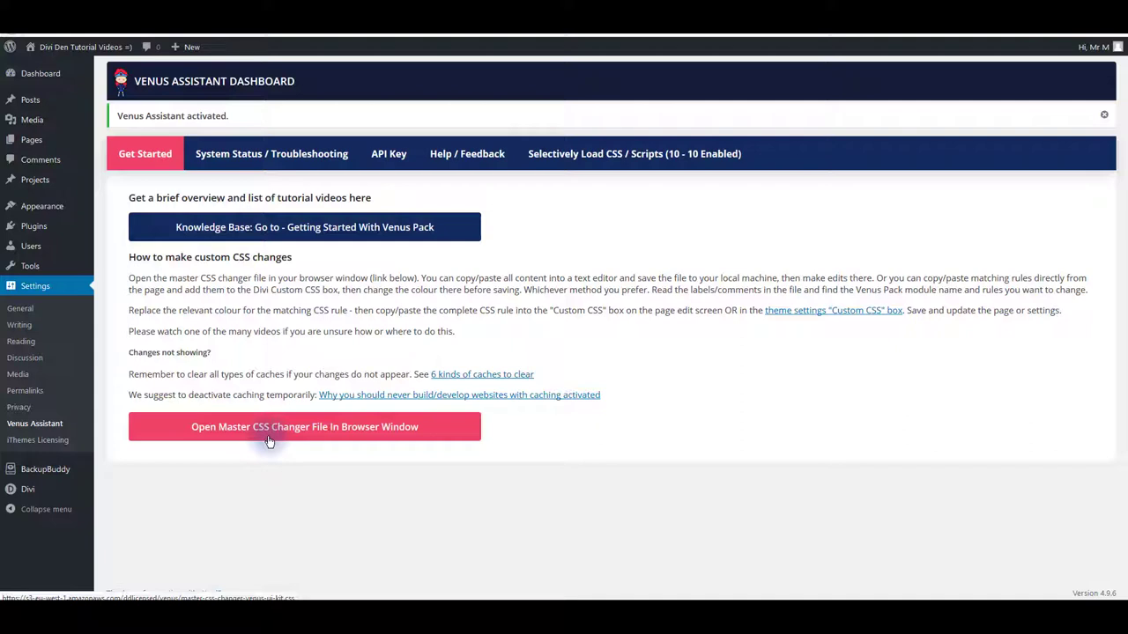
left_click(271, 440)
Step: Show the System Status / Troubleshooting report and scroll through its server checks
left_click(278, 152)
scroll(283, 191, "down", 2)
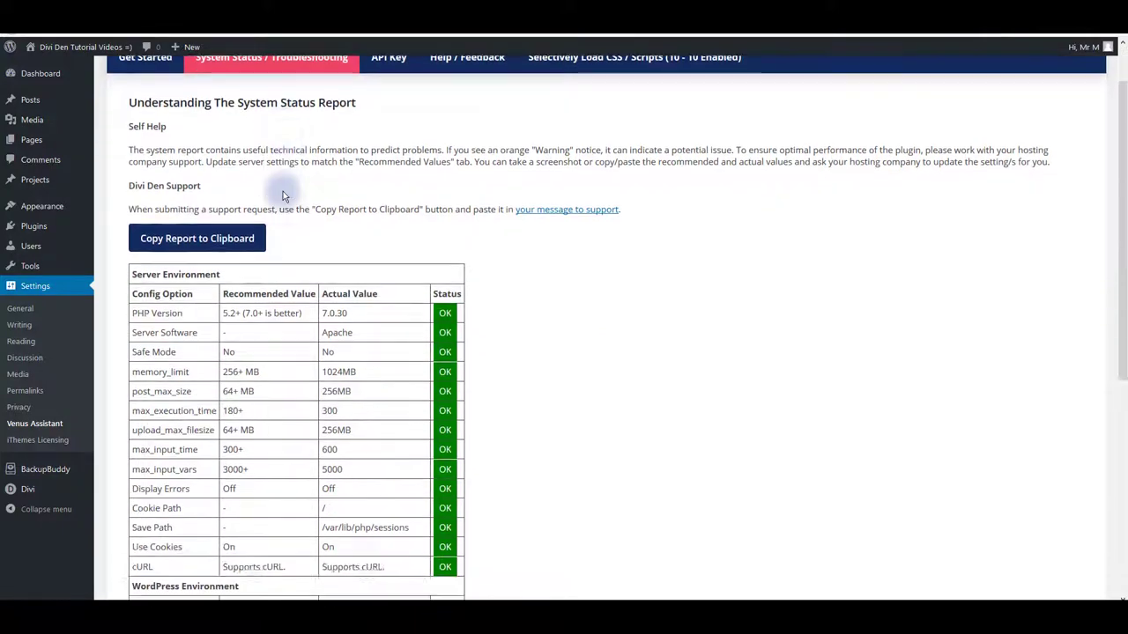
scroll(283, 191, "down", 4)
scroll(491, 254, "up", 3)
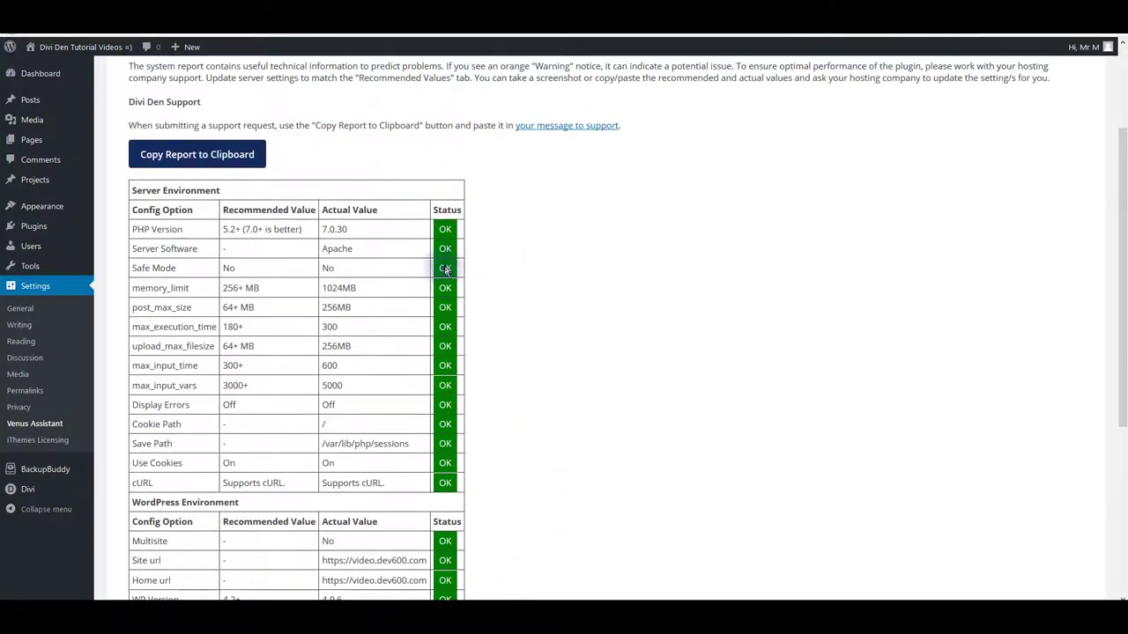
scroll(229, 388, "up", 3)
scroll(184, 402, "down", 5)
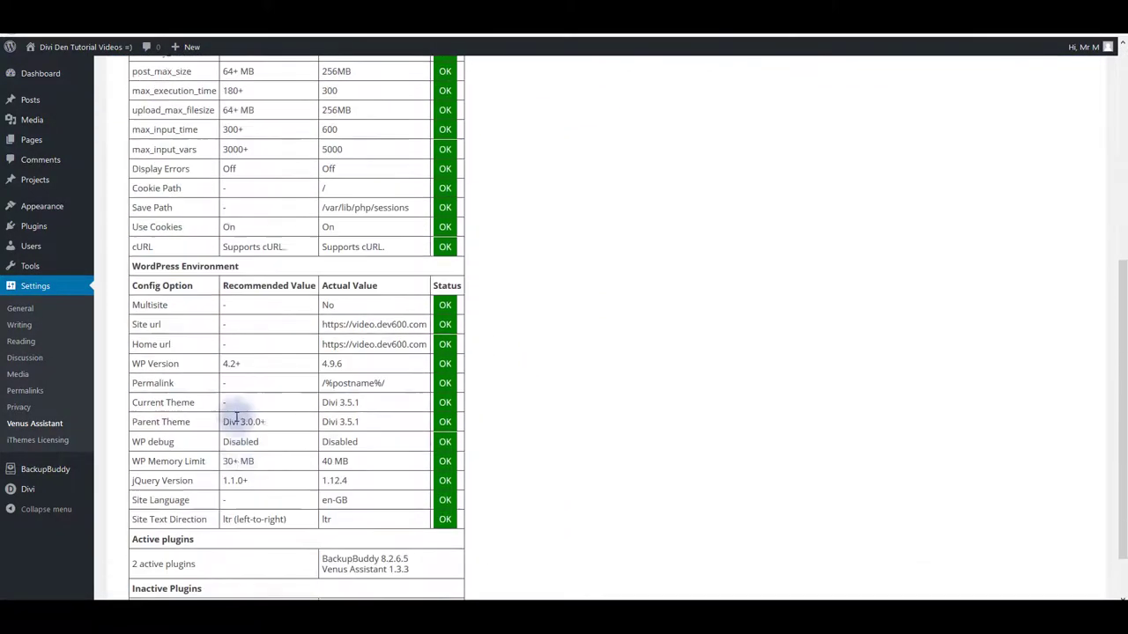
scroll(236, 416, "up", 5)
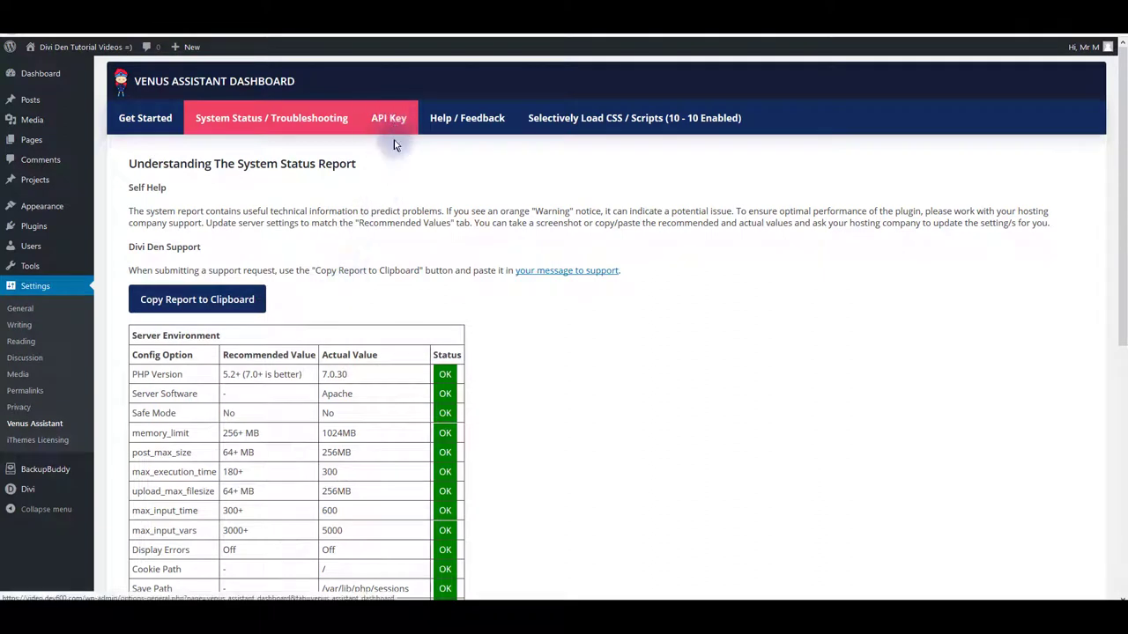
Step: Show the Help / Feedback tab and open its support request link
left_click(468, 120)
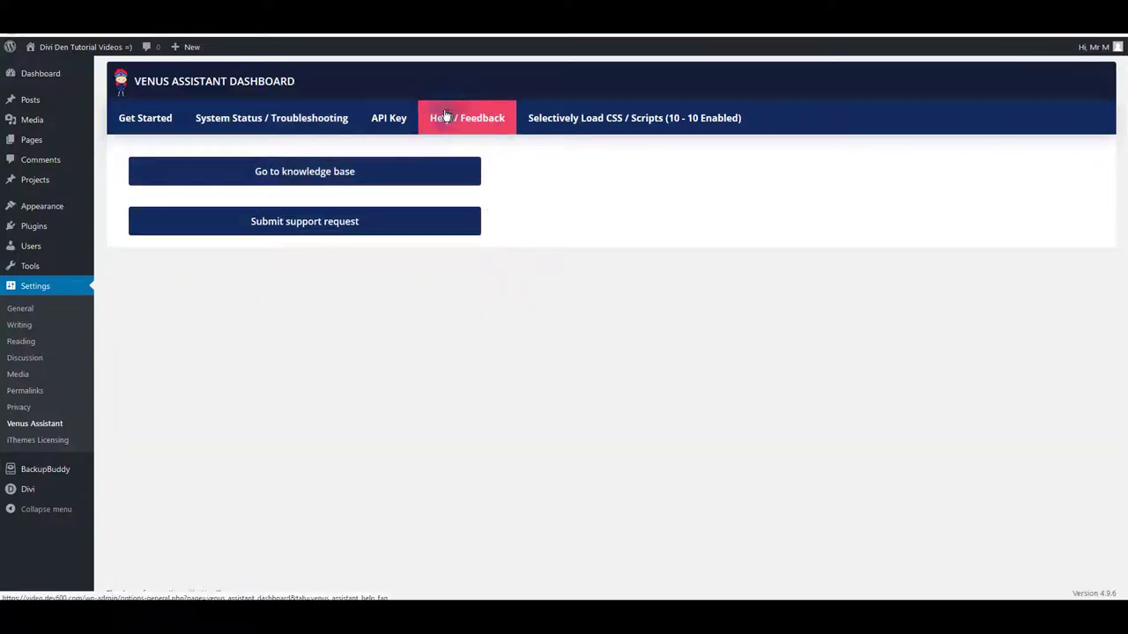
left_click(343, 225)
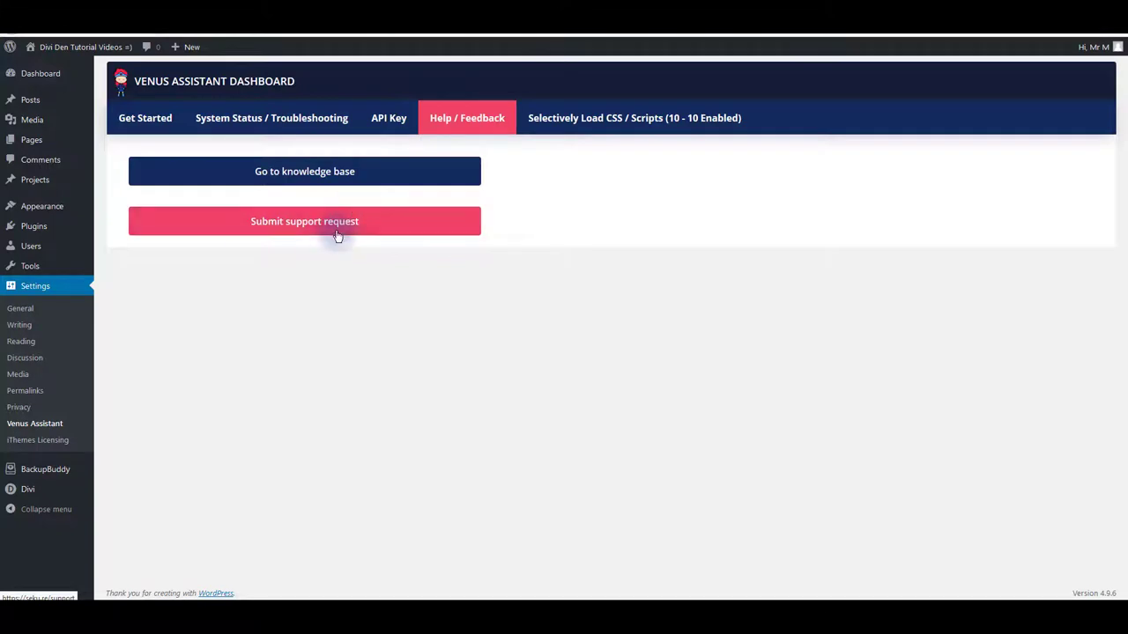
left_click(331, 231)
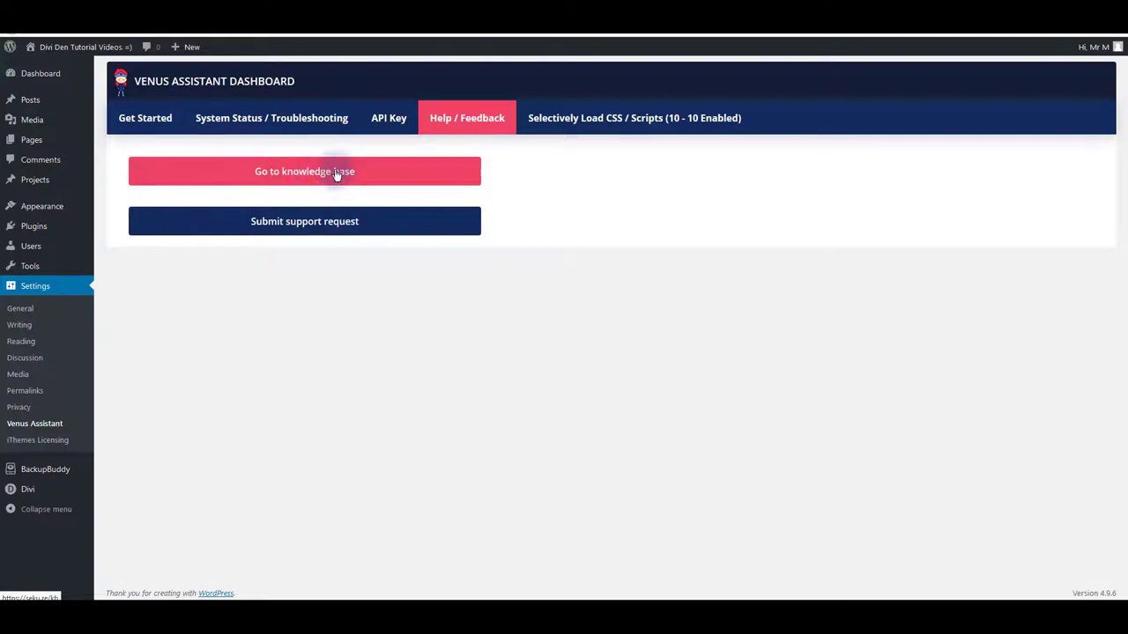
left_click(629, 124)
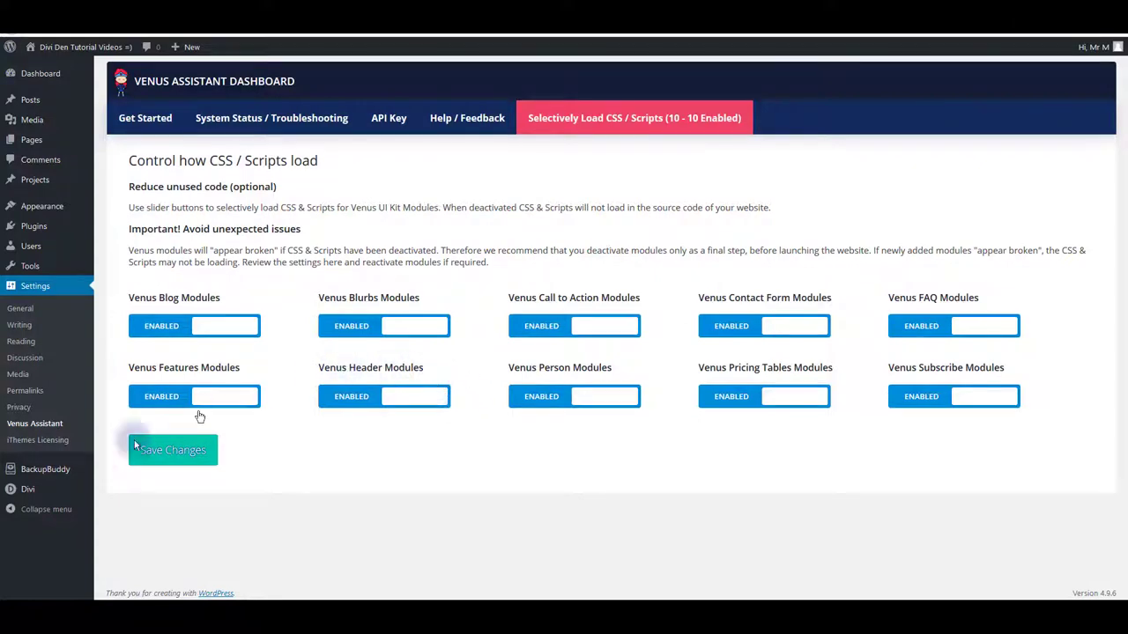
mouse_move(31, 490)
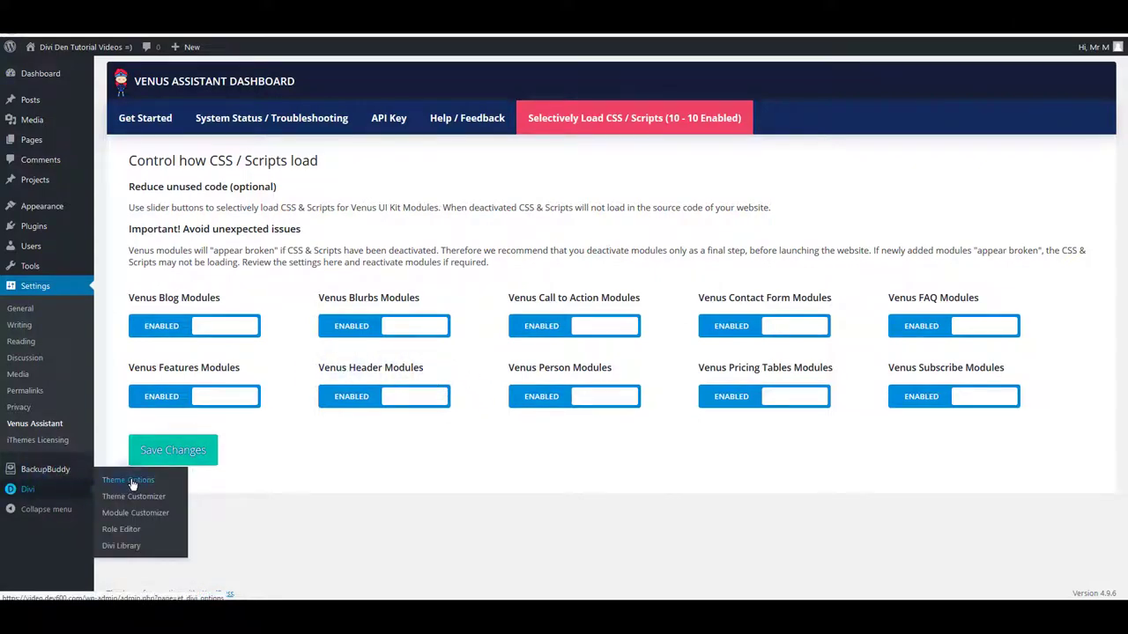
Step: In Divi Library, use Import & Export to import the Venus layouts file
left_click(141, 548)
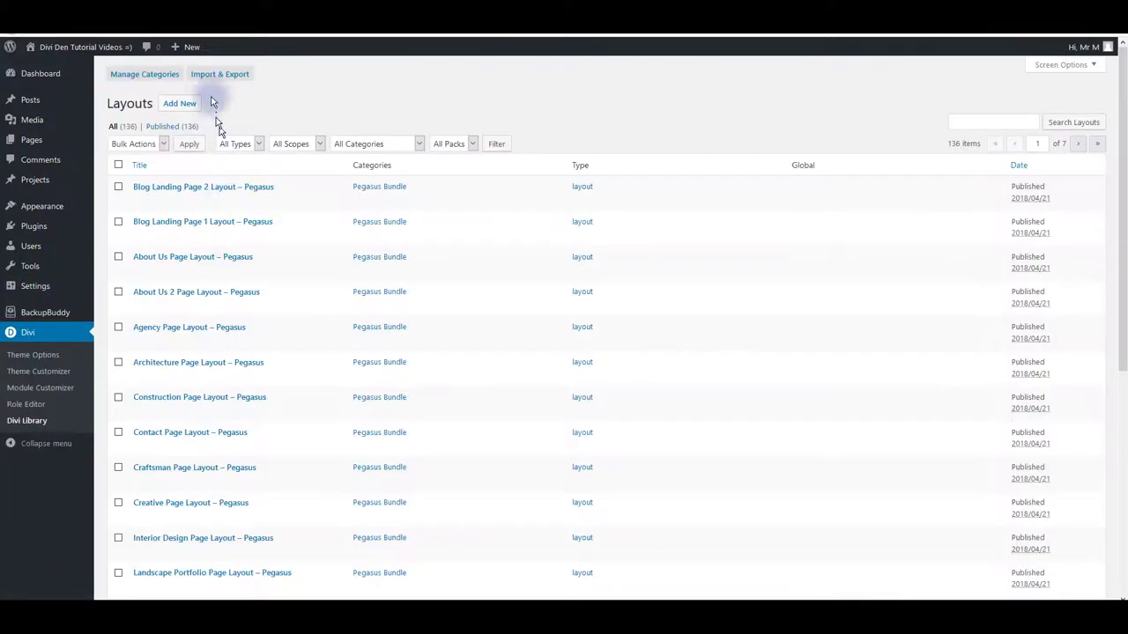
left_click(211, 77)
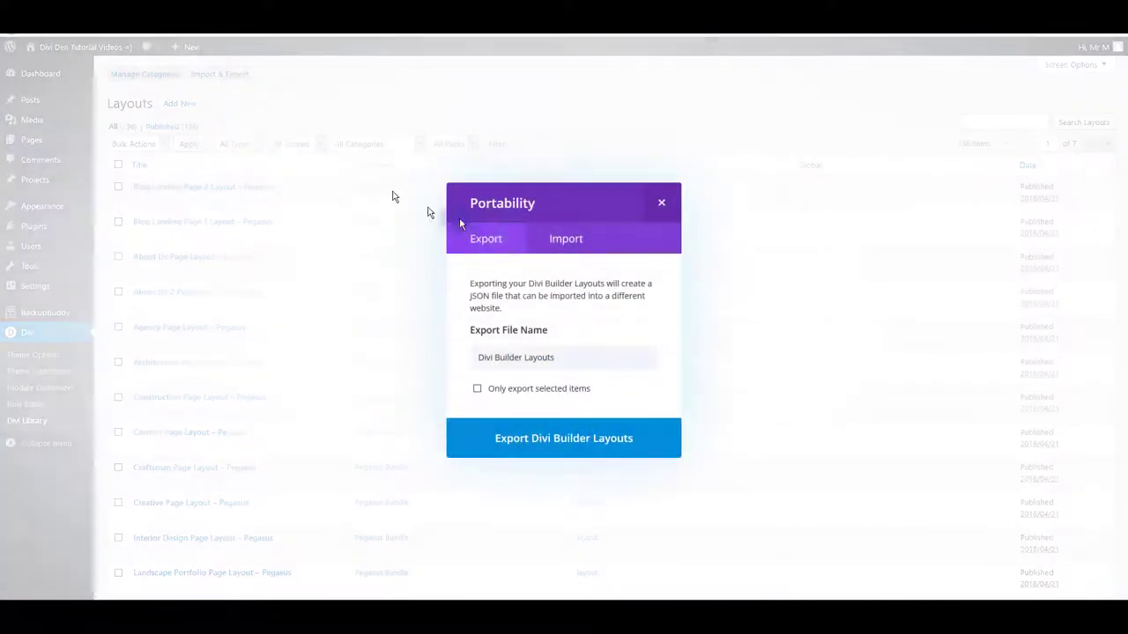
left_click(571, 247)
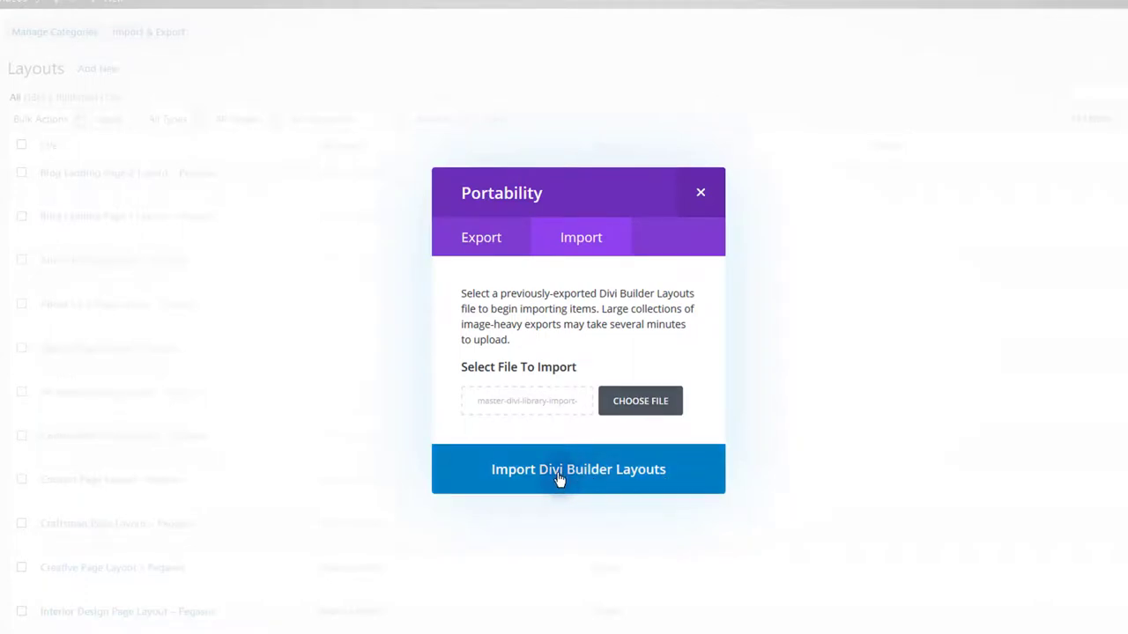
left_click(559, 480)
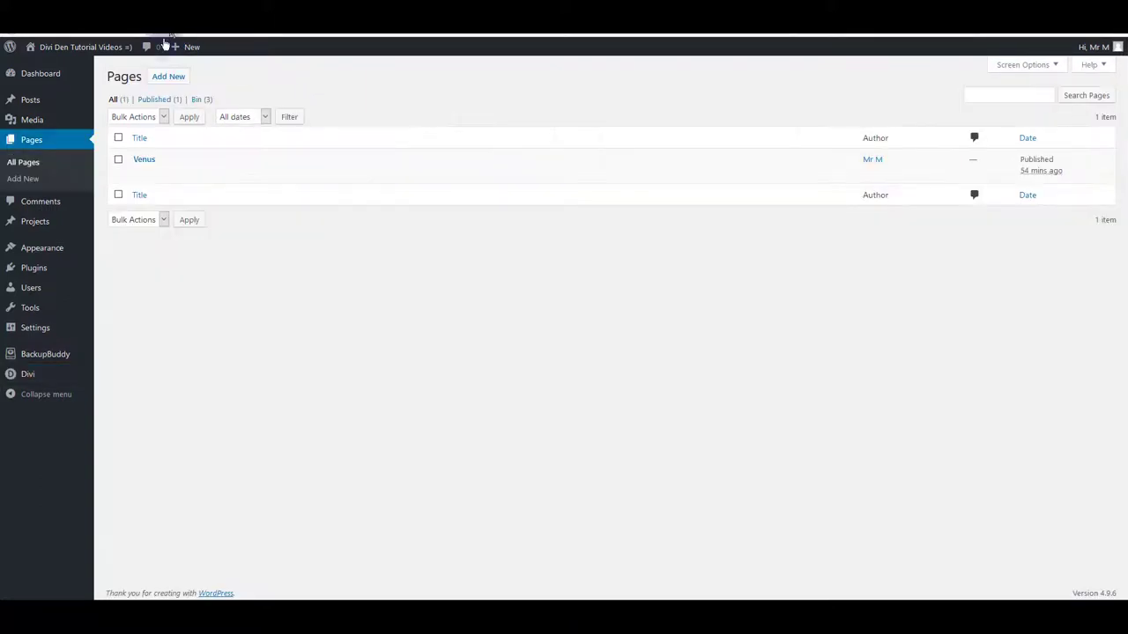
Step: Edit the Venus page and browse Load Layout filtered to the Venus Bundle category
left_click(143, 159)
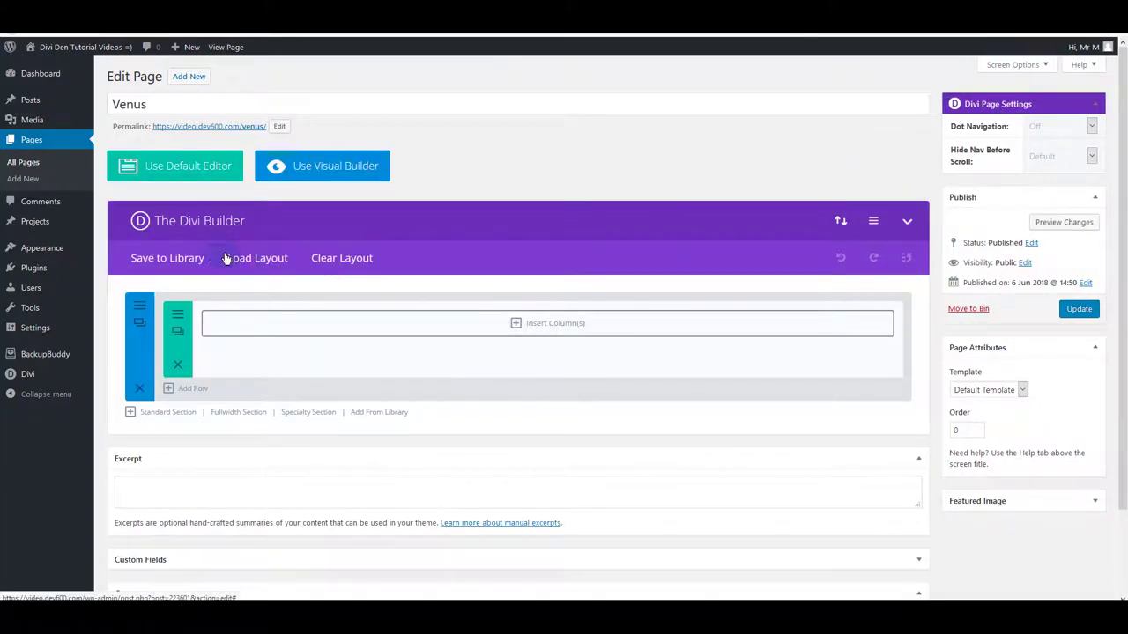
left_click(388, 414)
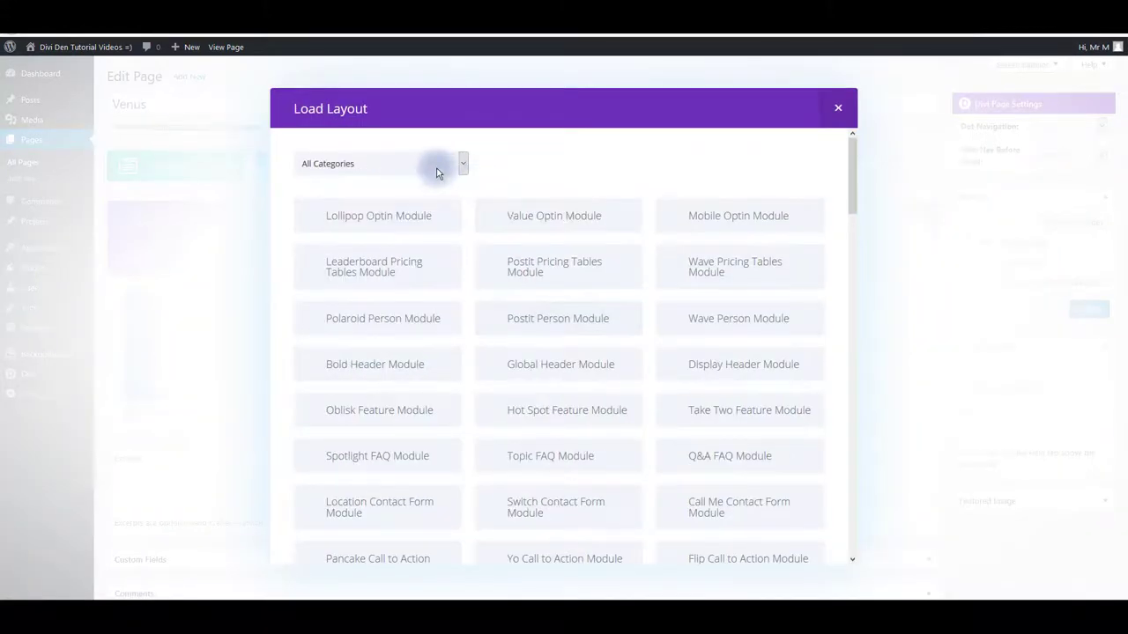
left_click(437, 171)
left_click(352, 280)
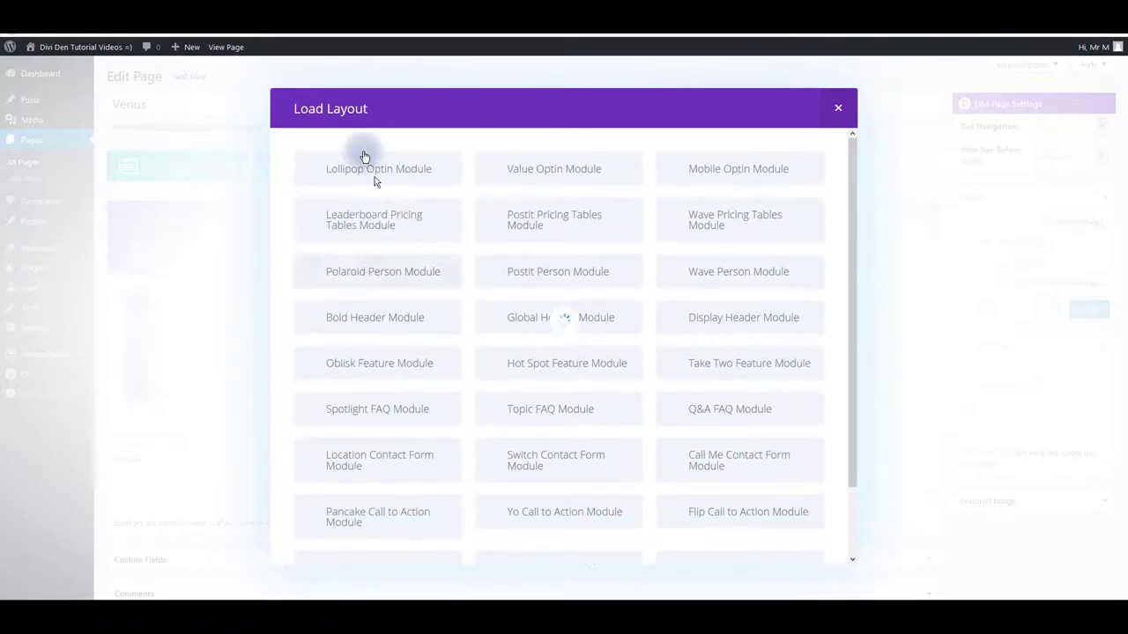
left_click(358, 172)
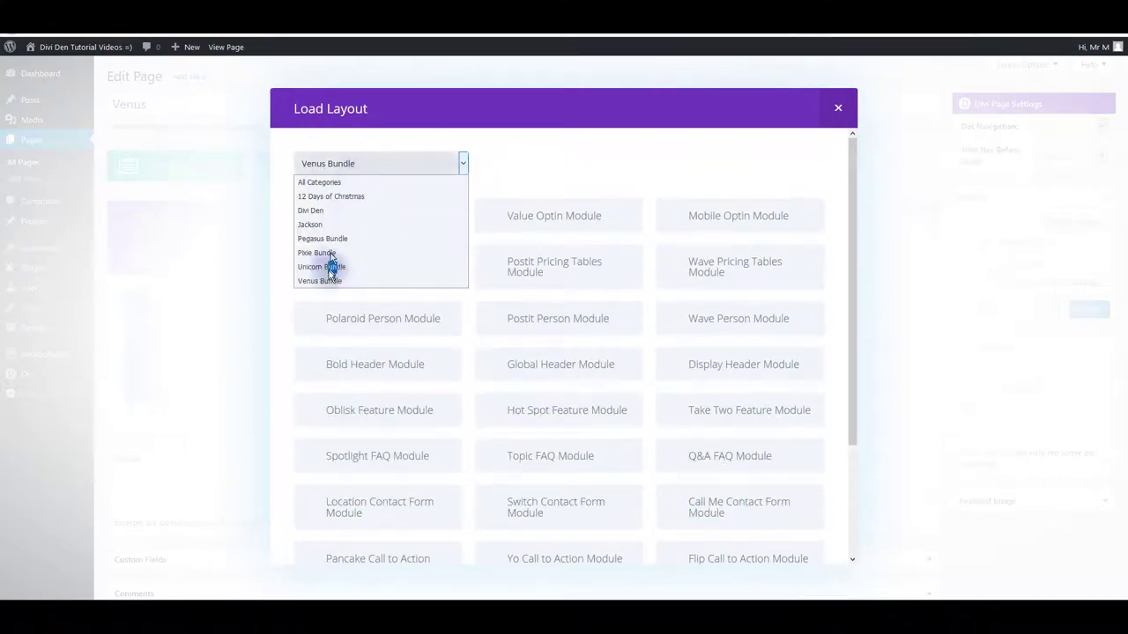
left_click(327, 163)
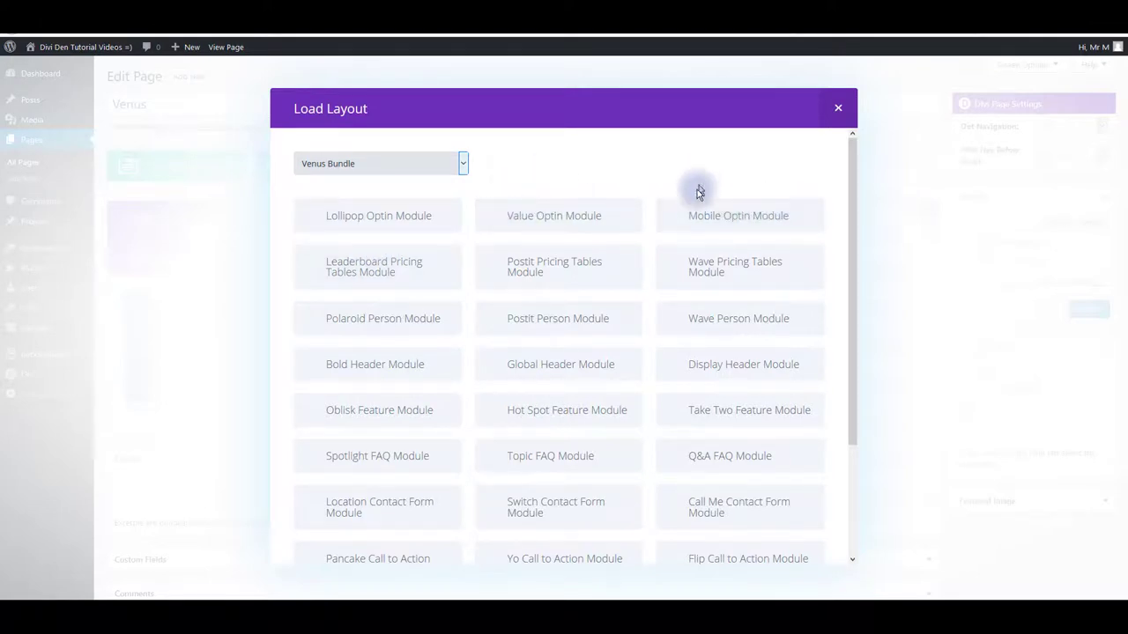
scroll(692, 201, "down", 3)
scroll(579, 438, "up", 3)
Step: Load the Polaroid Person Module layout, delete the empty section, and update the page
left_click(423, 328)
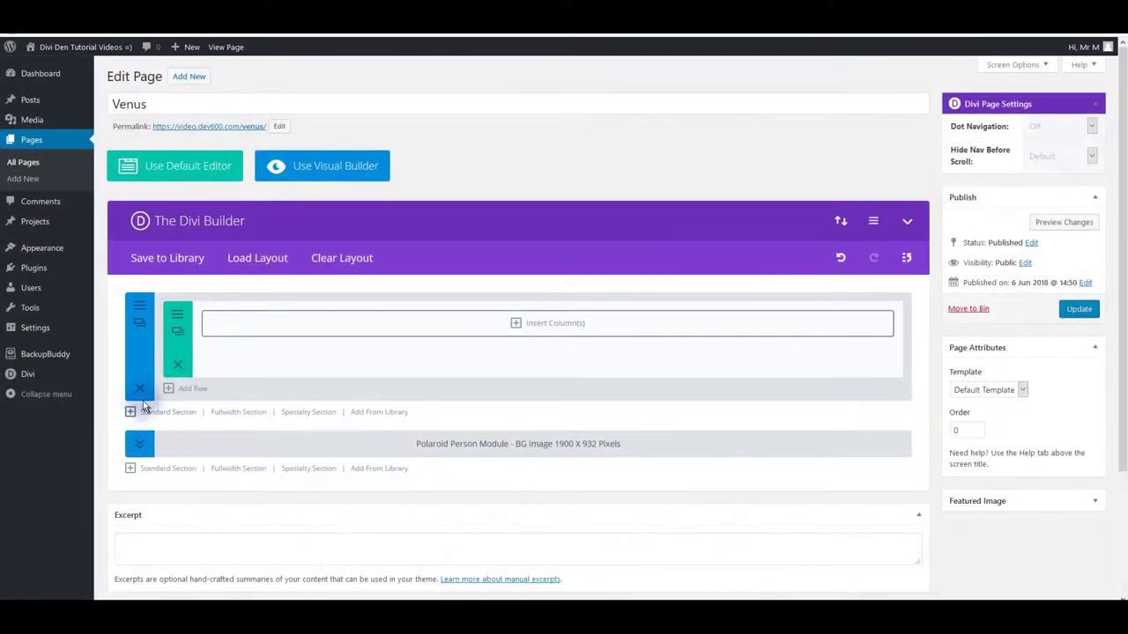
left_click(141, 395)
left_click(140, 321)
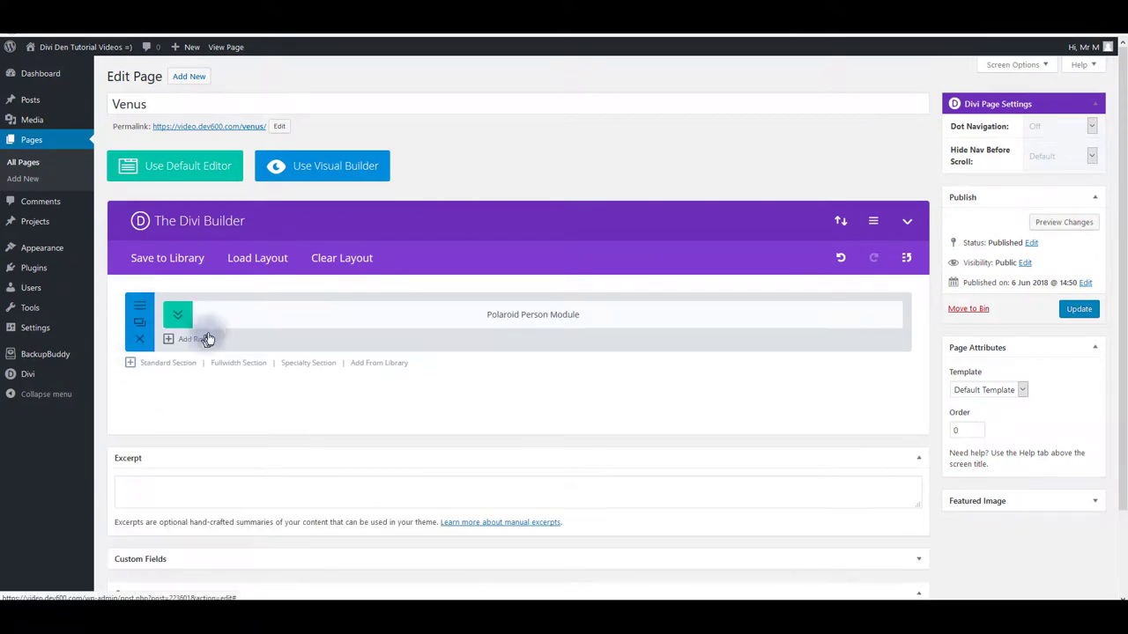
left_click(177, 314)
left_click(1082, 310)
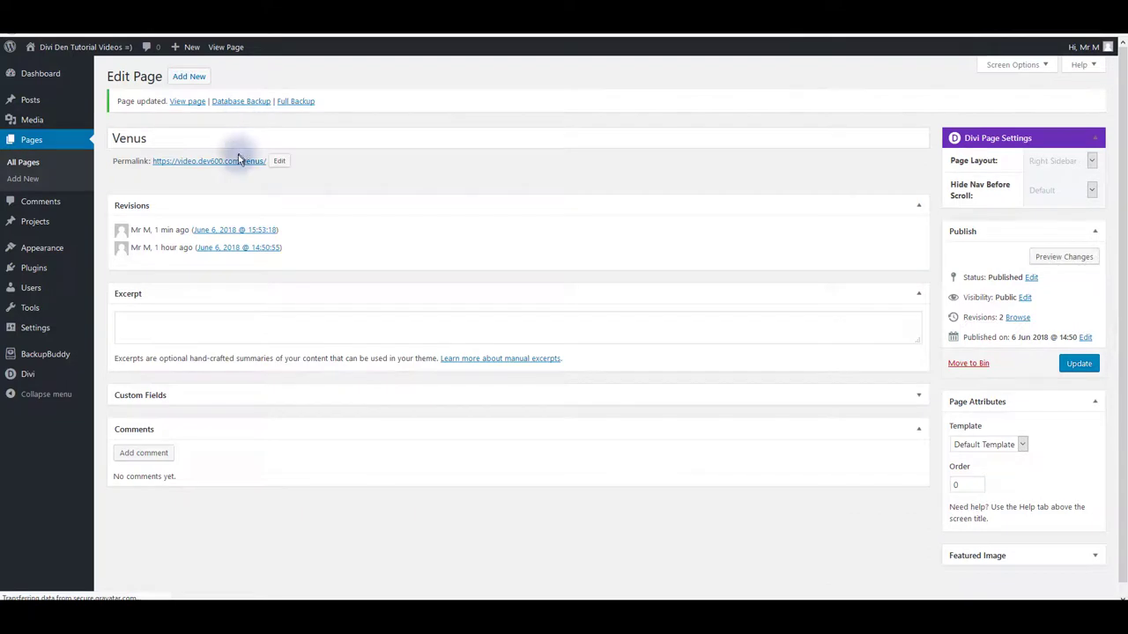
left_click(231, 164)
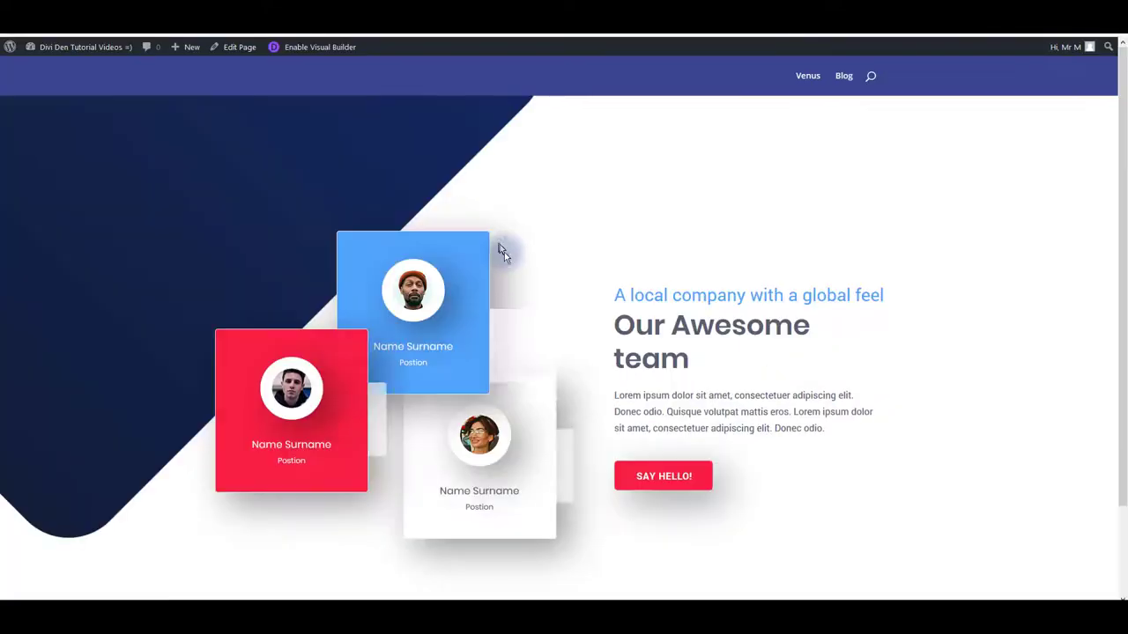
scroll(516, 402, "down", 2)
scroll(664, 390, "up", 2)
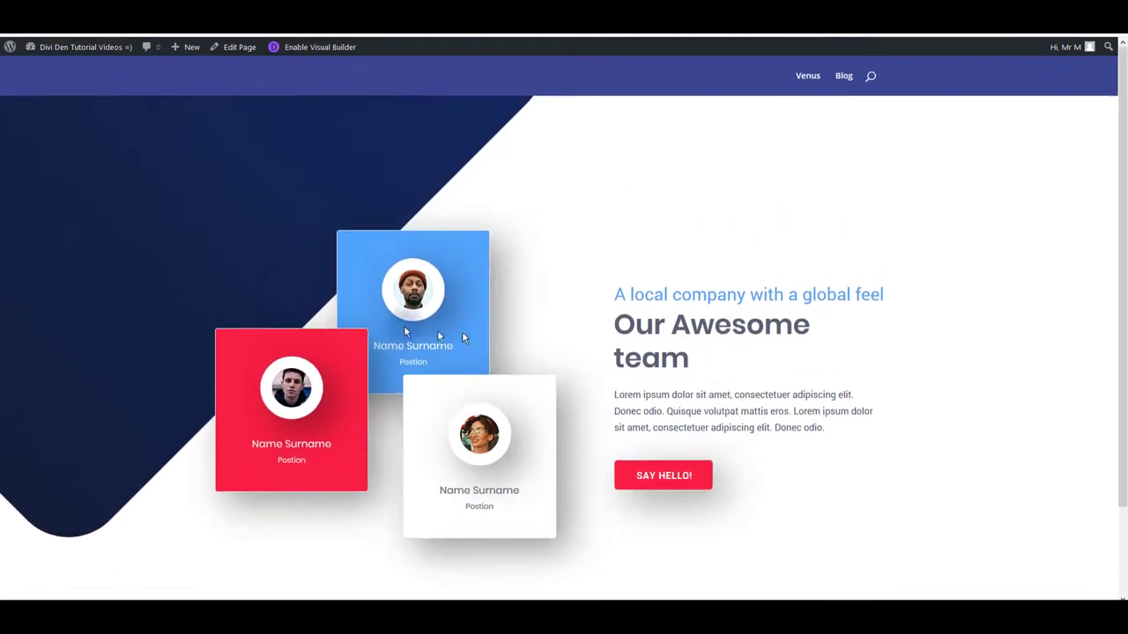
scroll(819, 348, "down", 2)
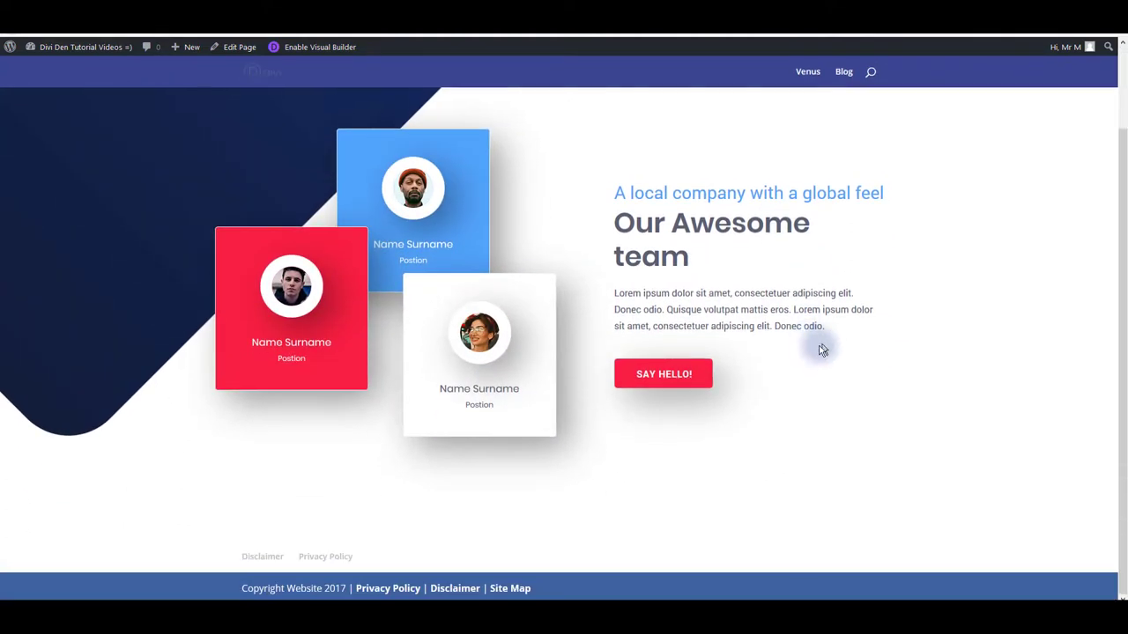
scroll(713, 396, "up", 2)
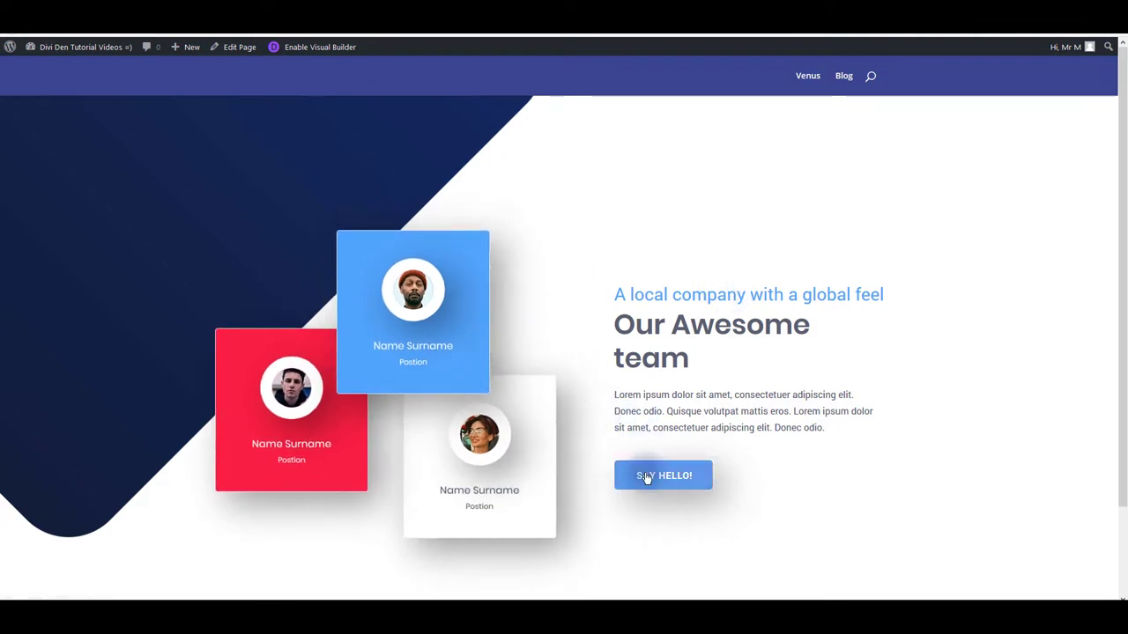
scroll(716, 450, "down", 2)
scroll(838, 335, "up", 2)
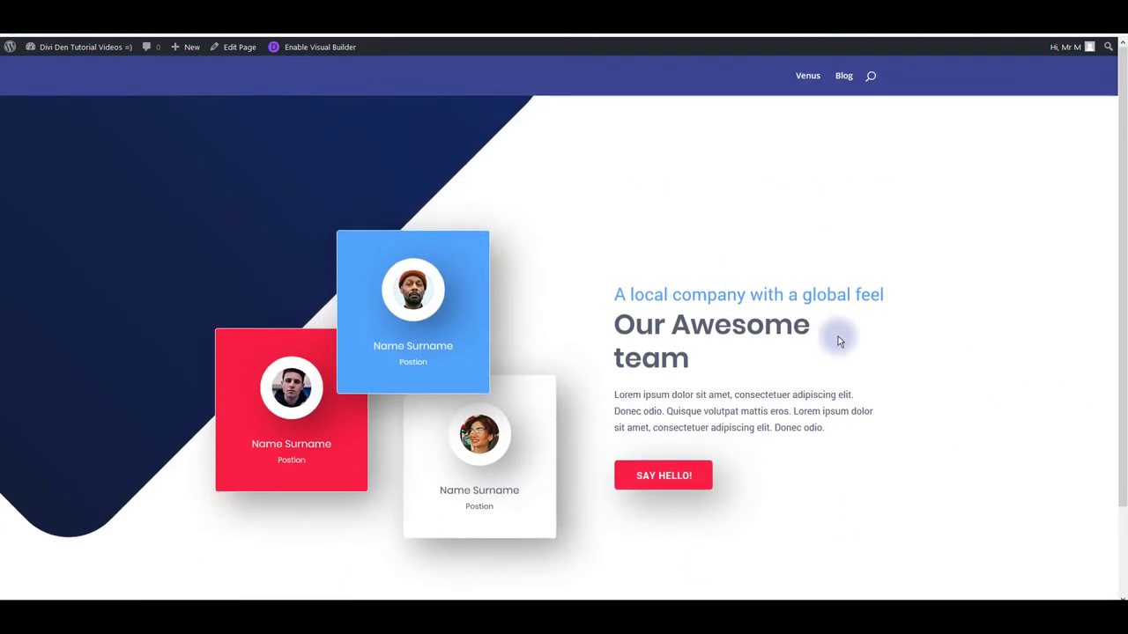
left_click(290, 18)
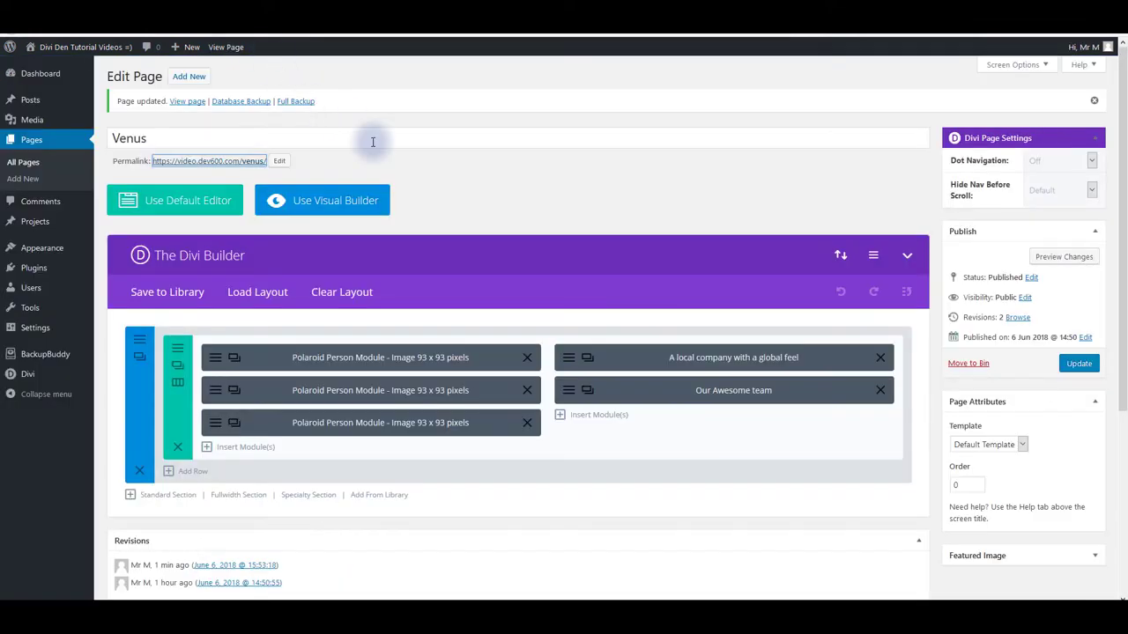